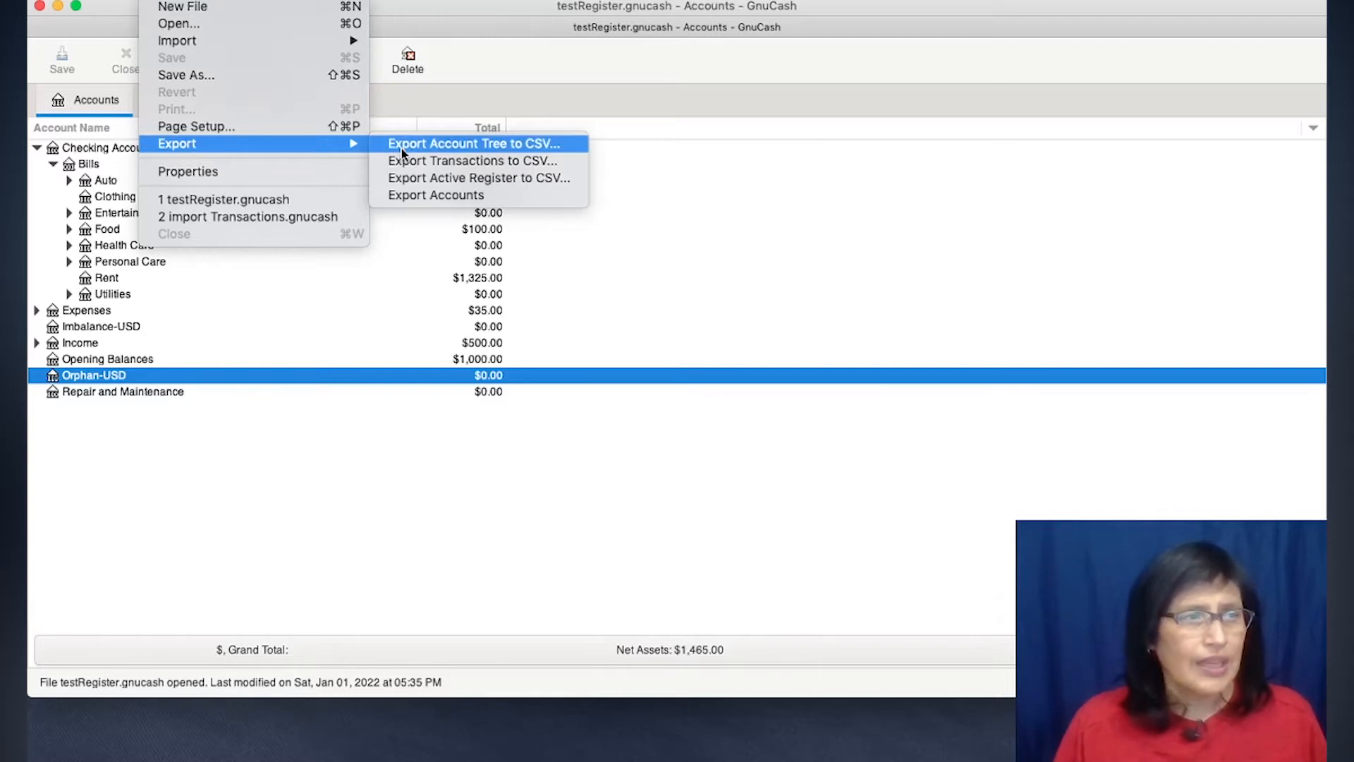
- Export the account tree to a comma-separated CSV file named 2021 accounts in Desktop/GnuCash 4.9, overwriting the existing file
left_click(460, 146)
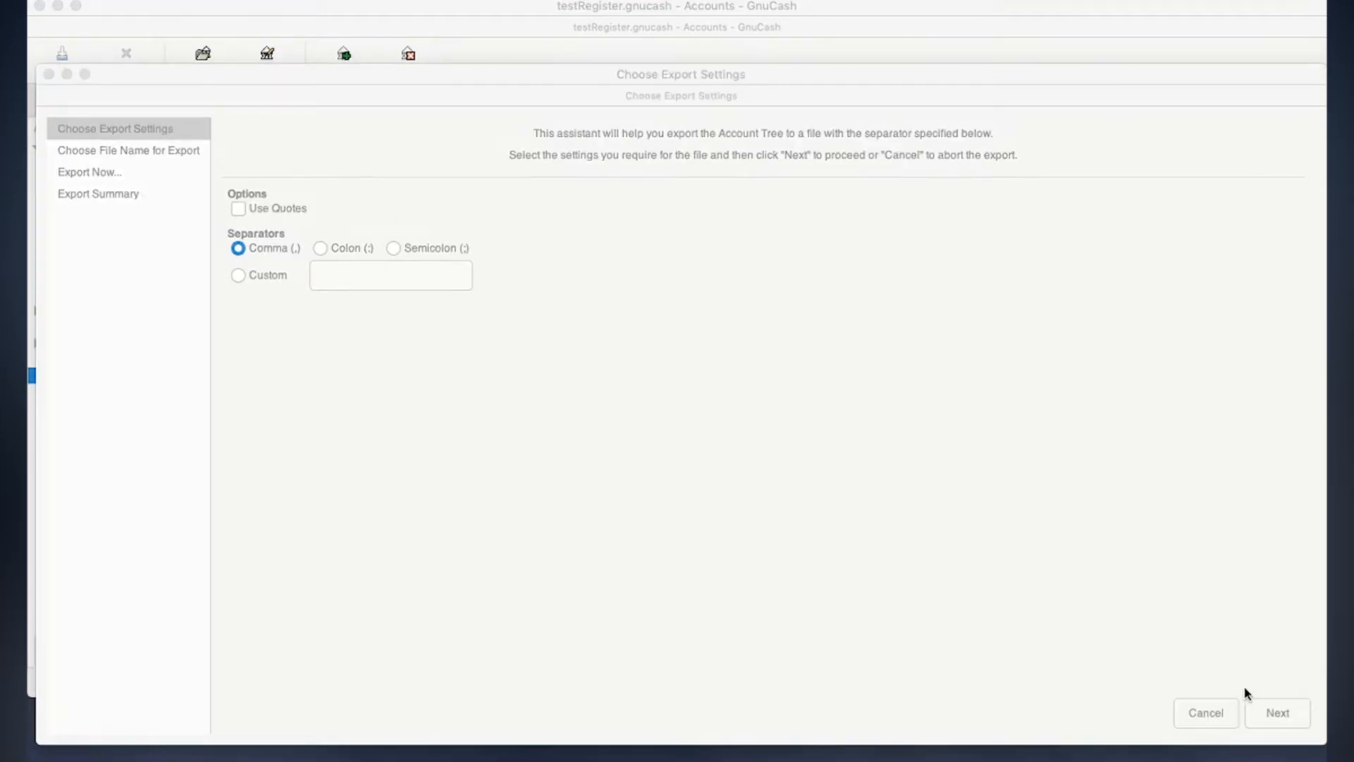
left_click(1274, 713)
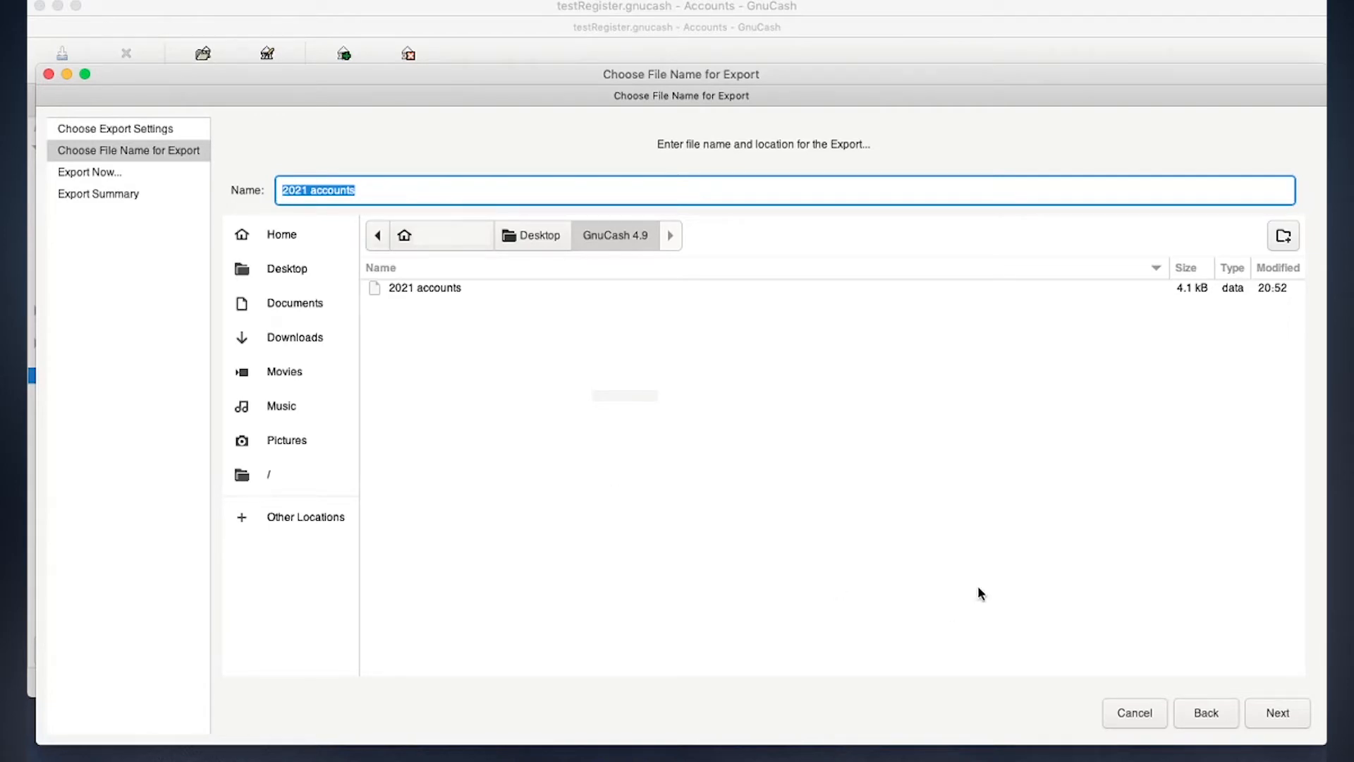
left_click(1284, 714)
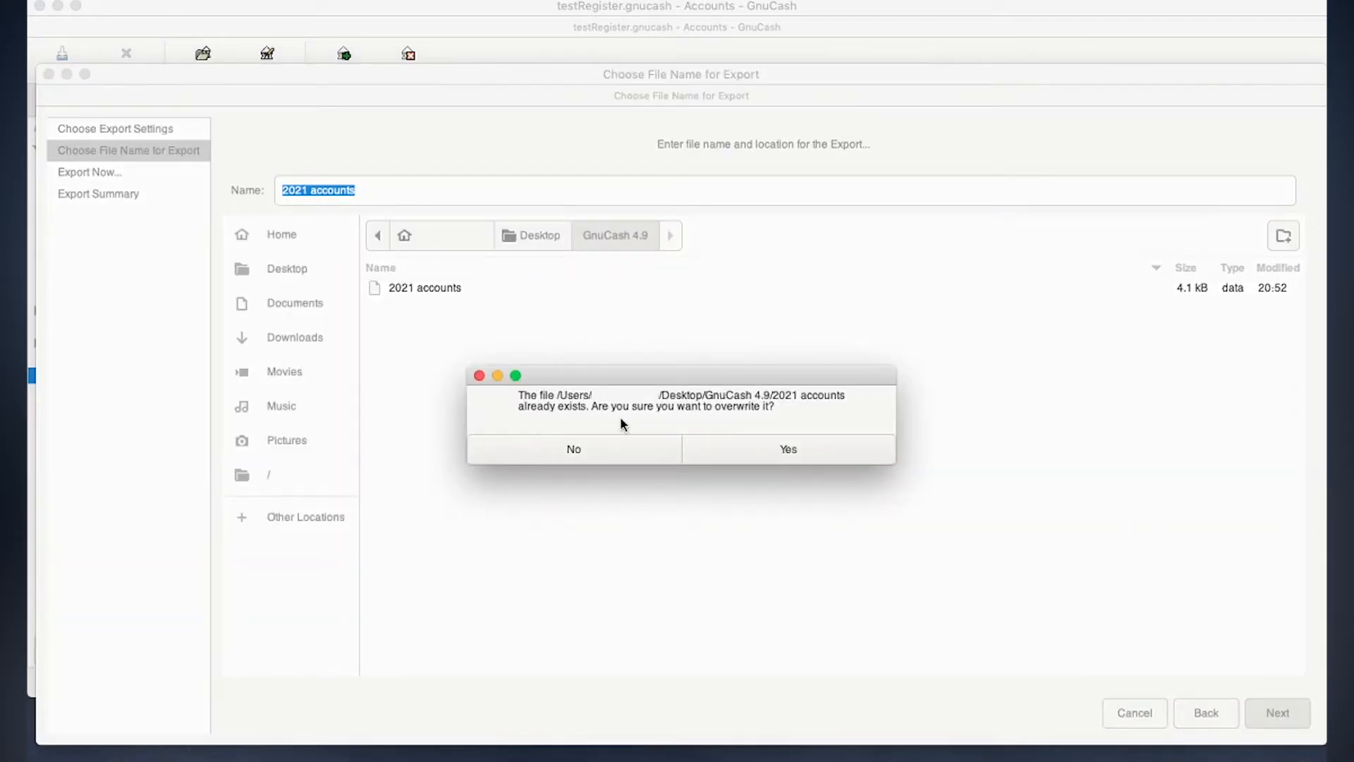
left_click(765, 453)
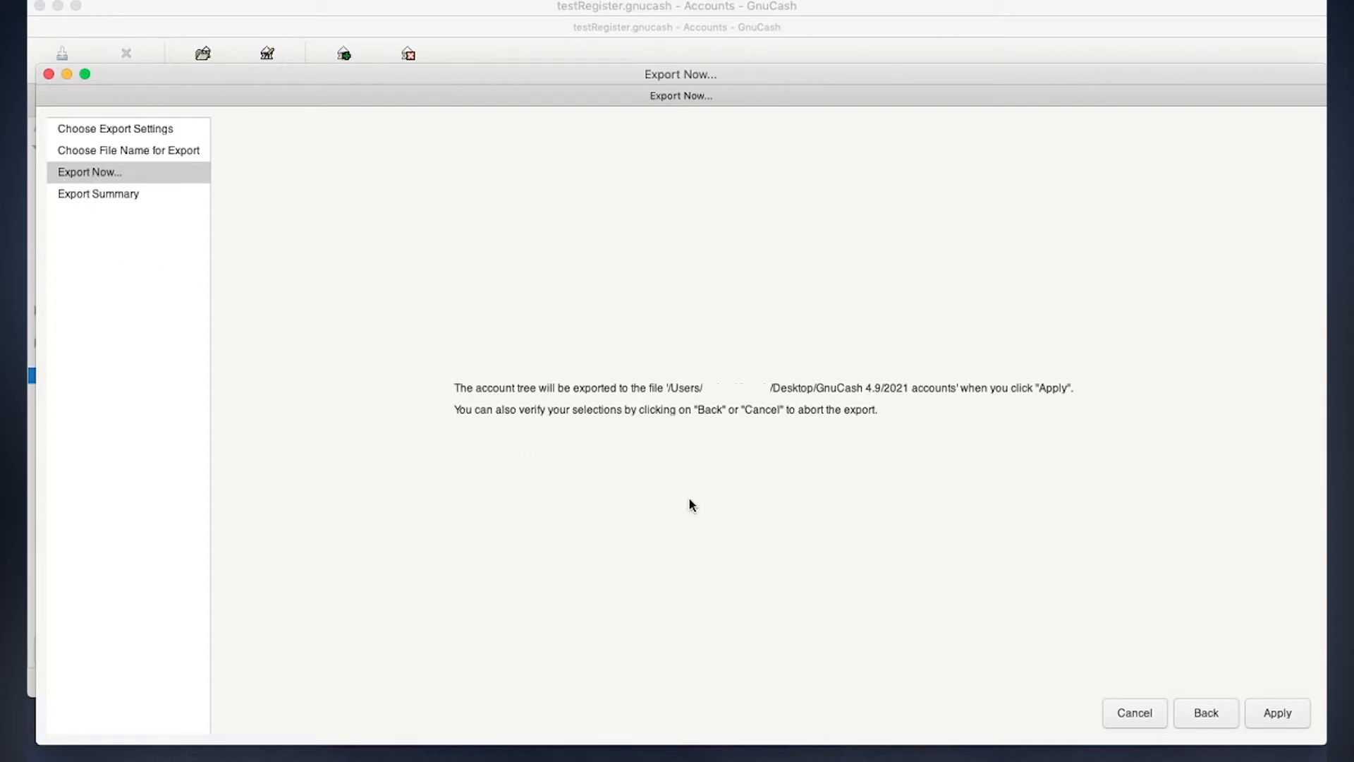
left_click(1276, 713)
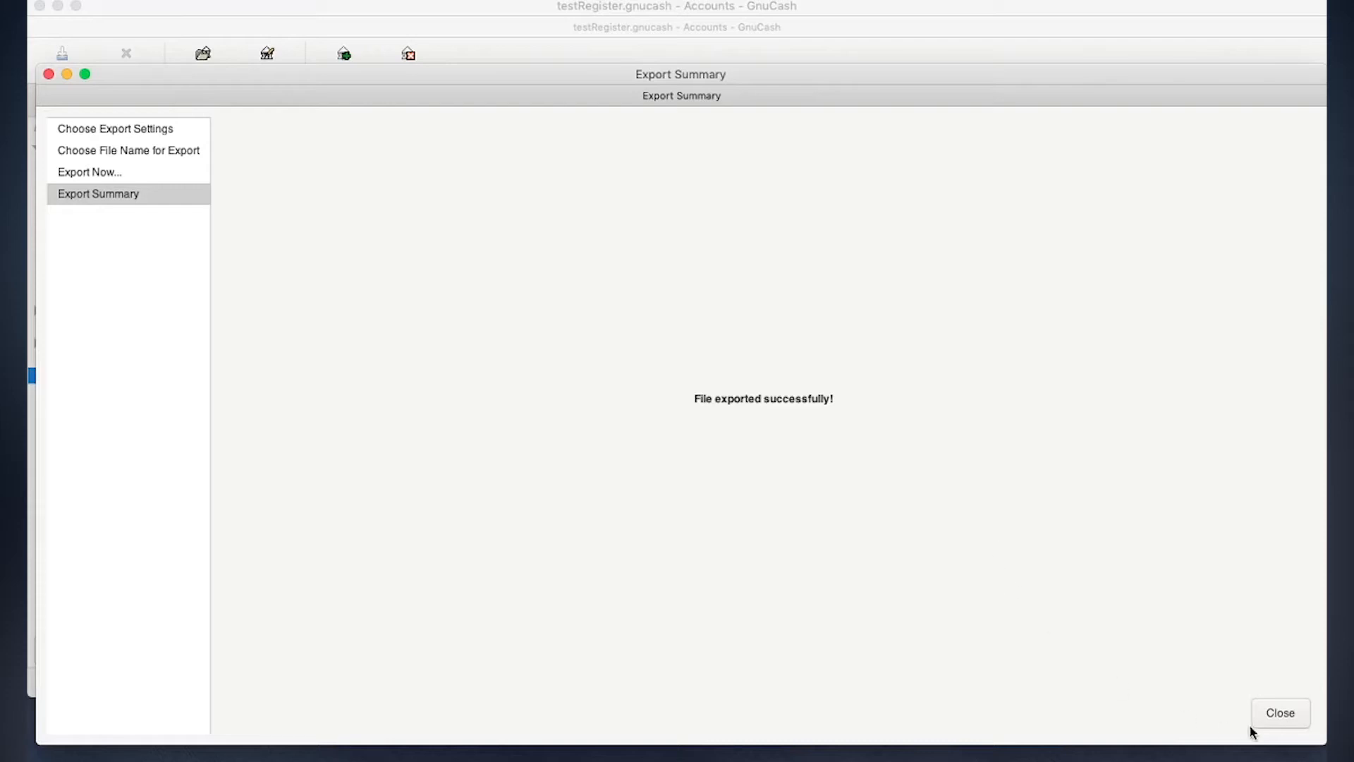
left_click(1281, 713)
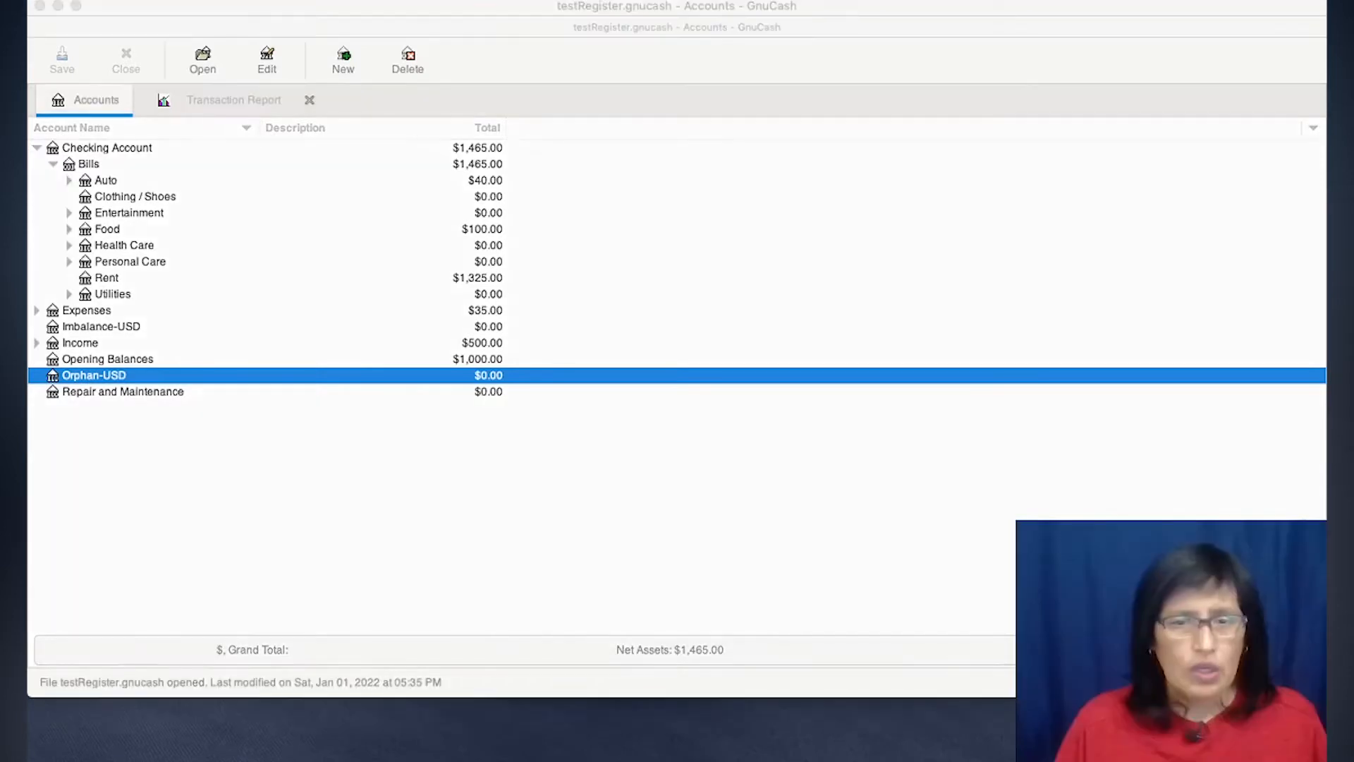
- Create a new empty book and cancel the New Account Hierarchy Setup assistant
left_click(161, 5)
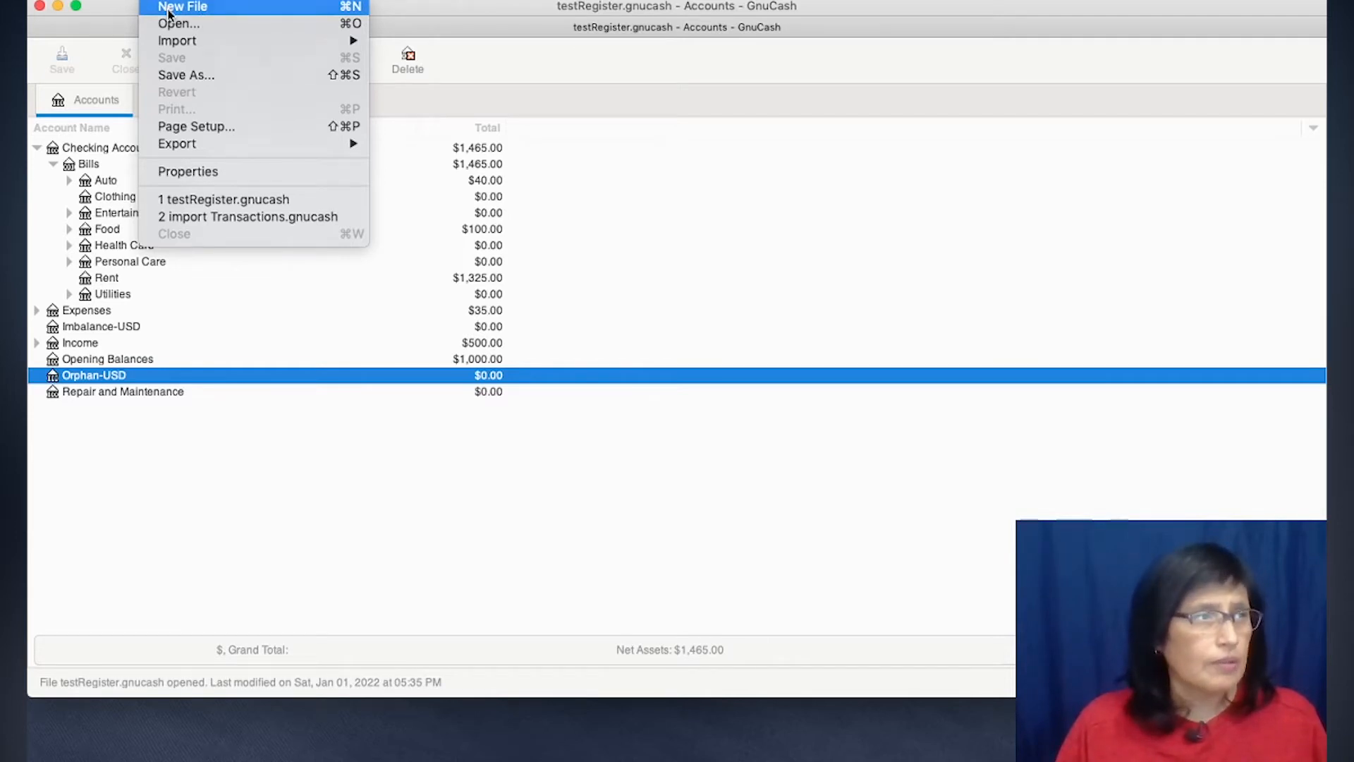
left_click(170, 8)
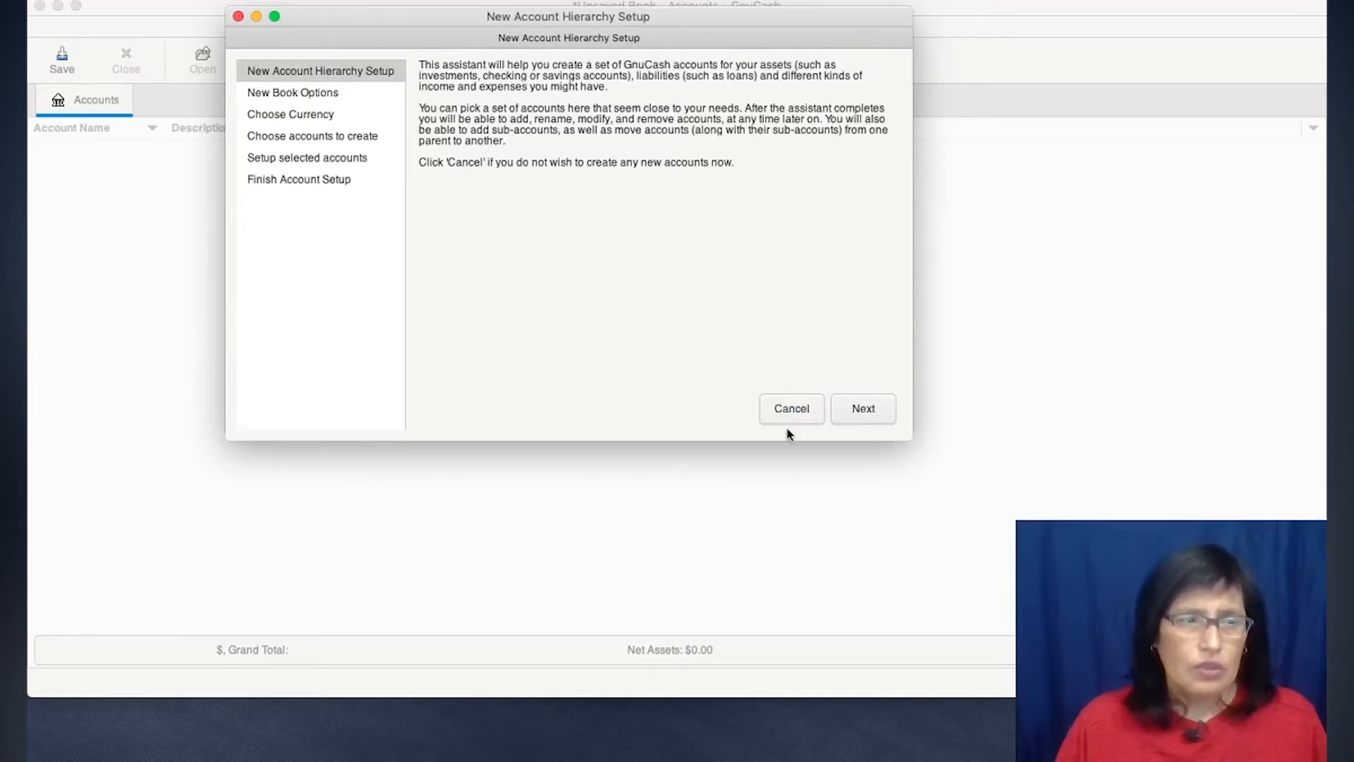
left_click(802, 416)
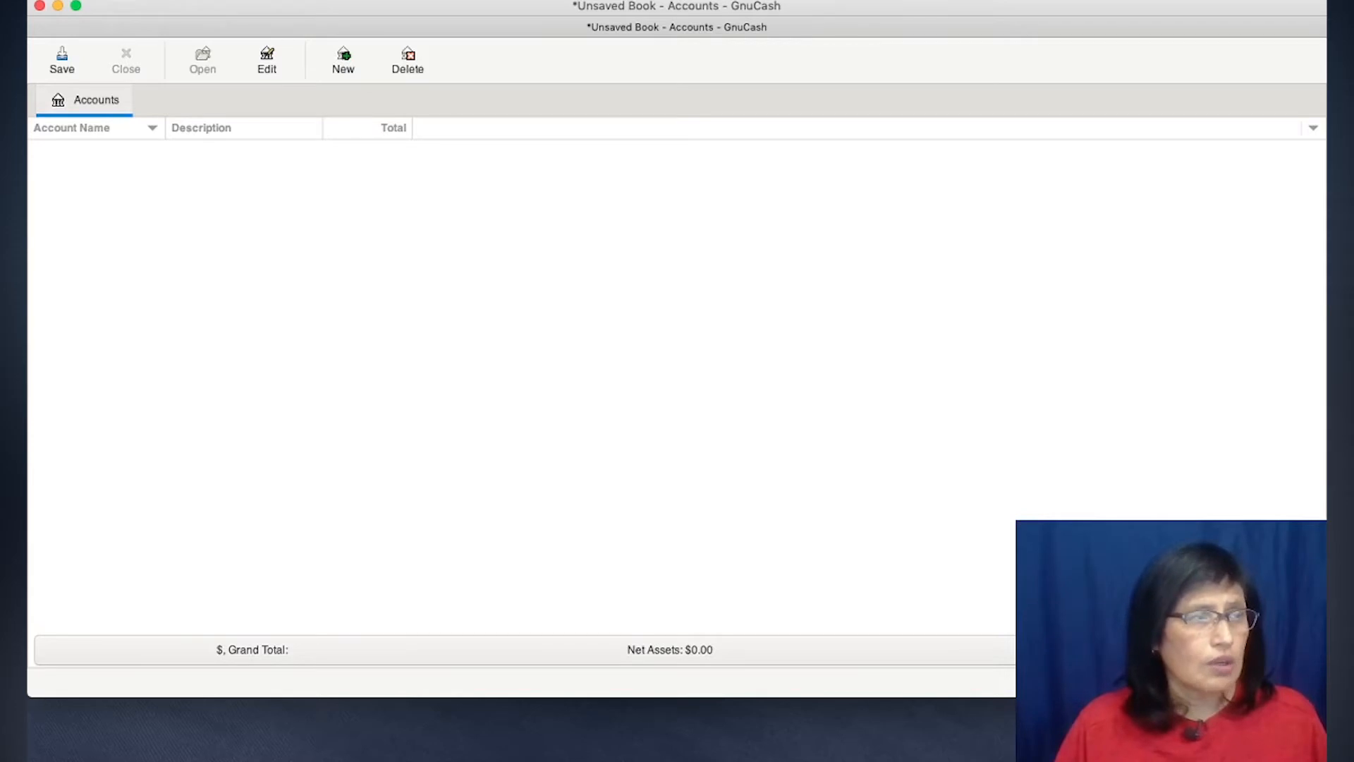
- Import the accounts from the 2021 accounts CSV file as comma separated with one header row, leaving the new book options at their defaults
left_click(153, 0)
mouse_move(176, 42)
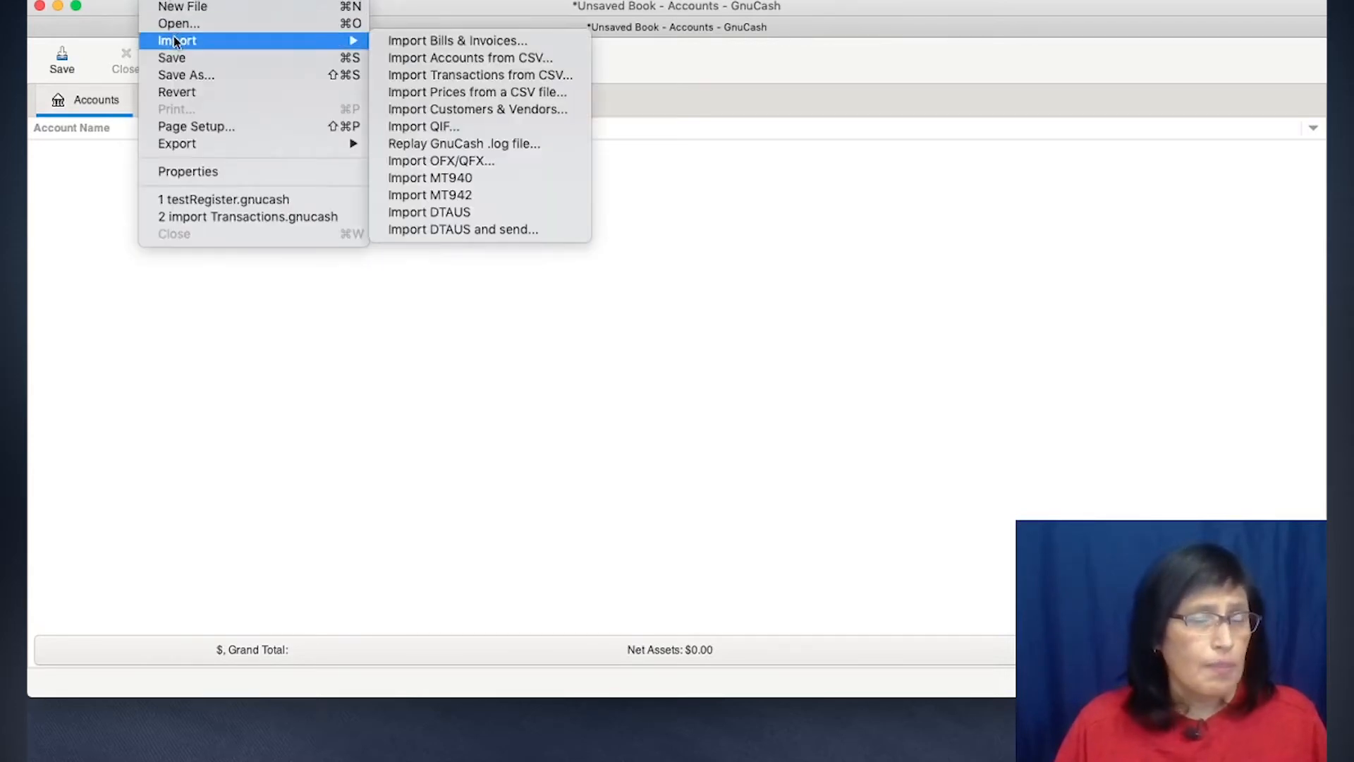
left_click(444, 59)
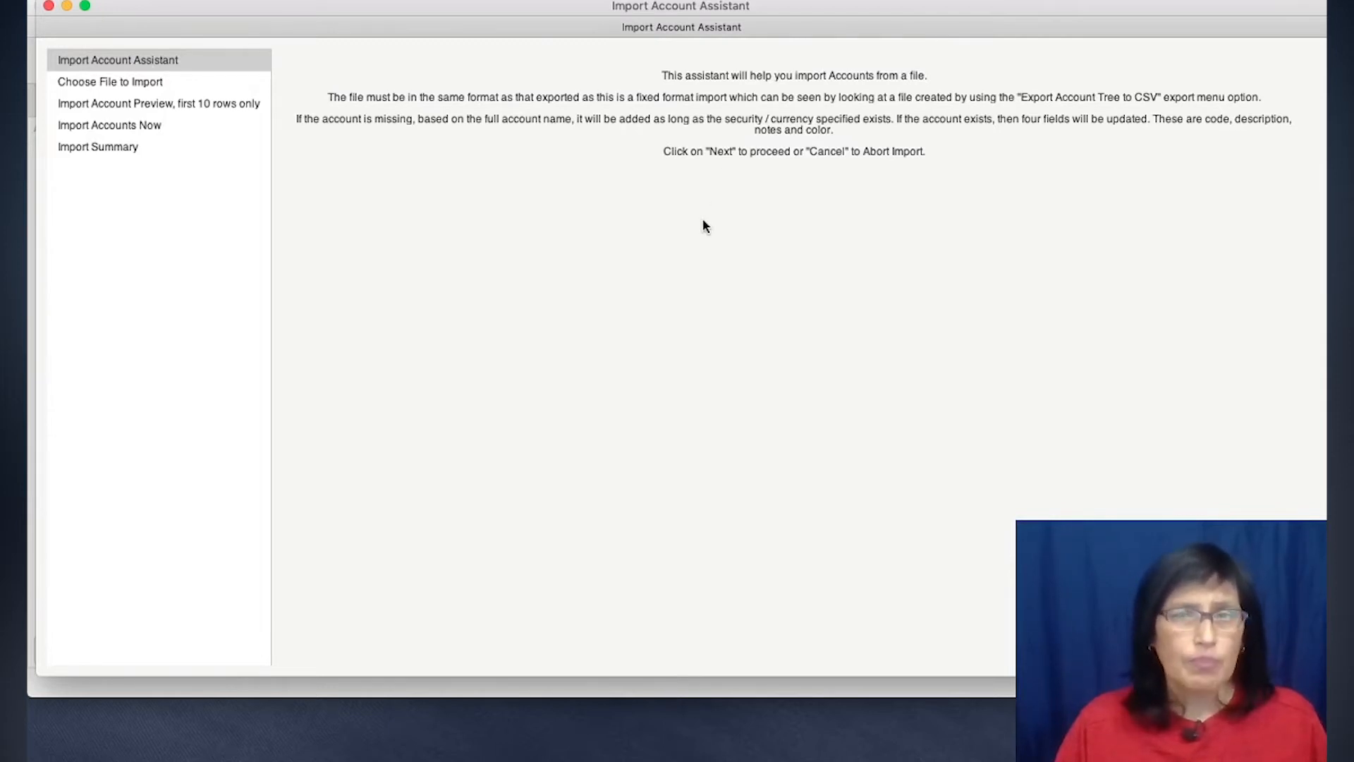
left_click(1283, 647)
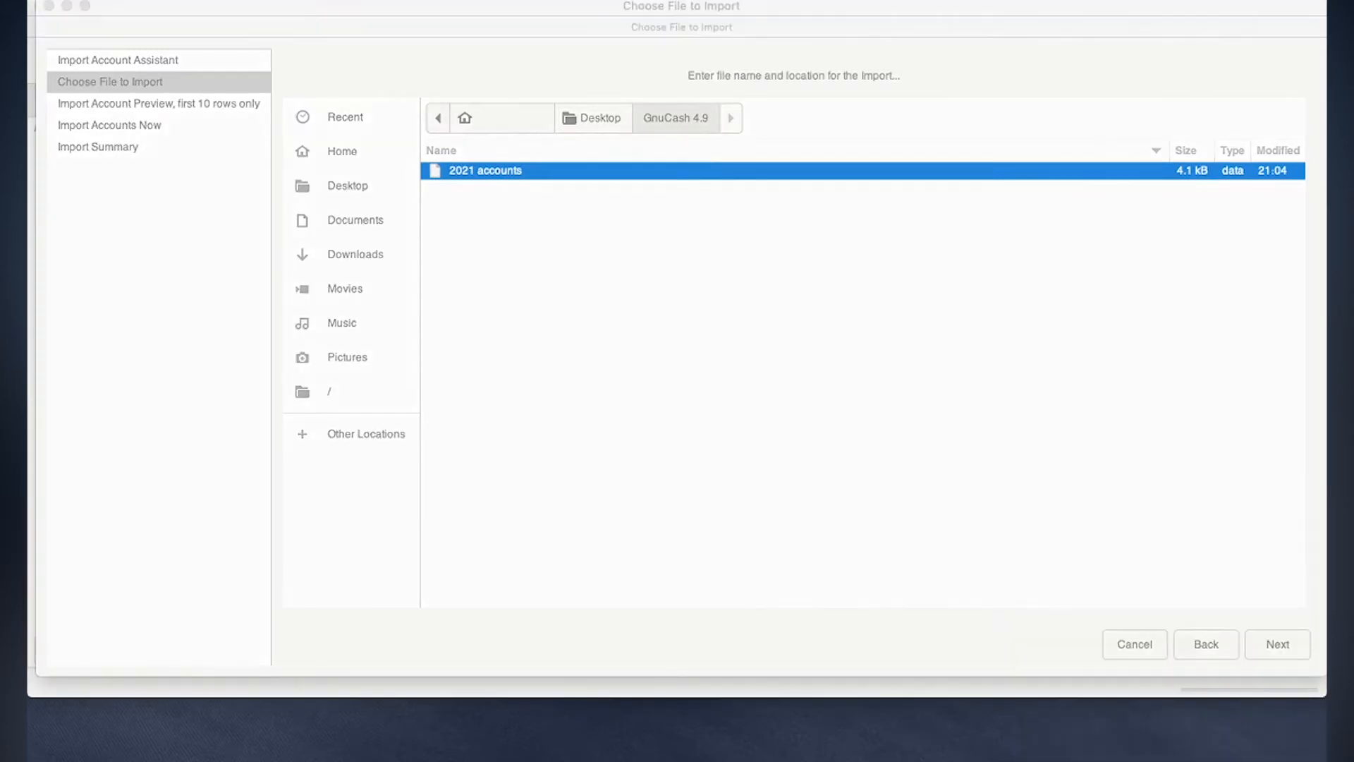
left_click(1284, 645)
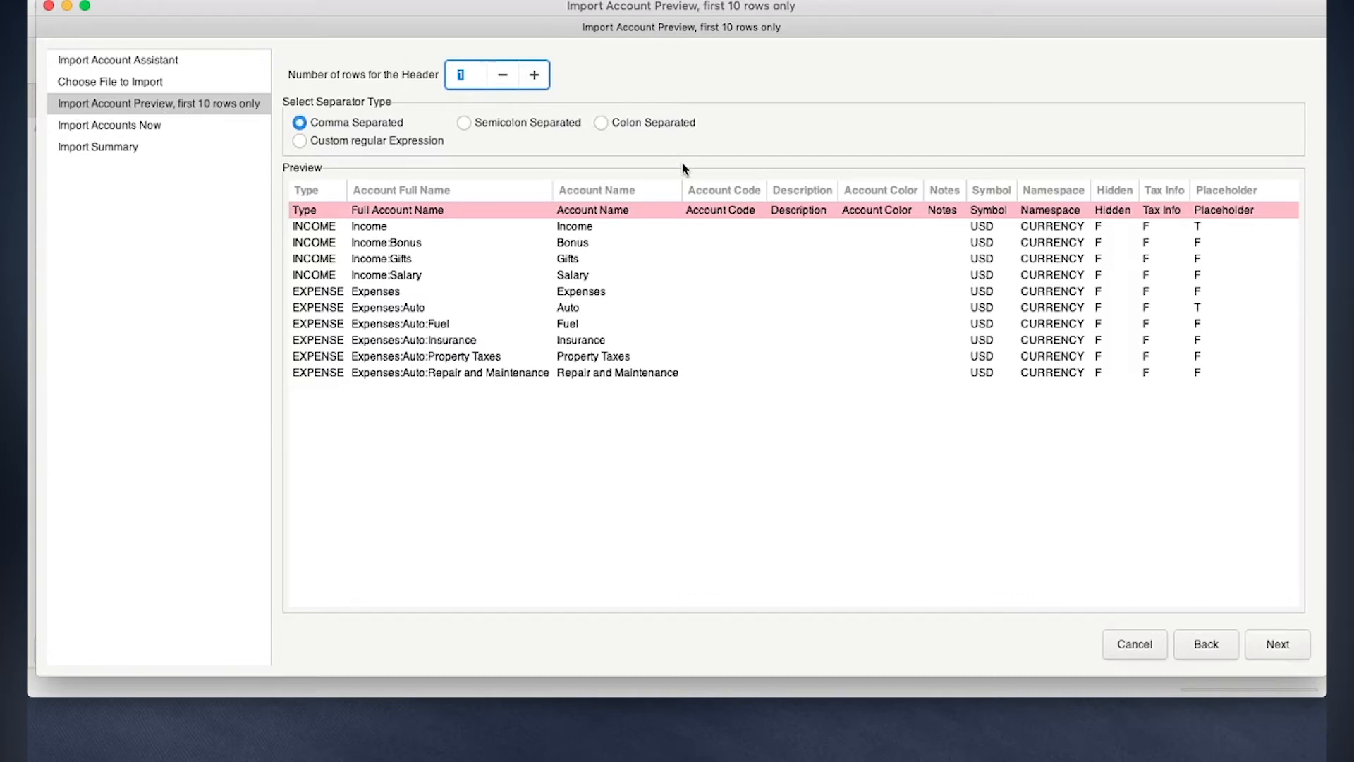
left_click(1278, 644)
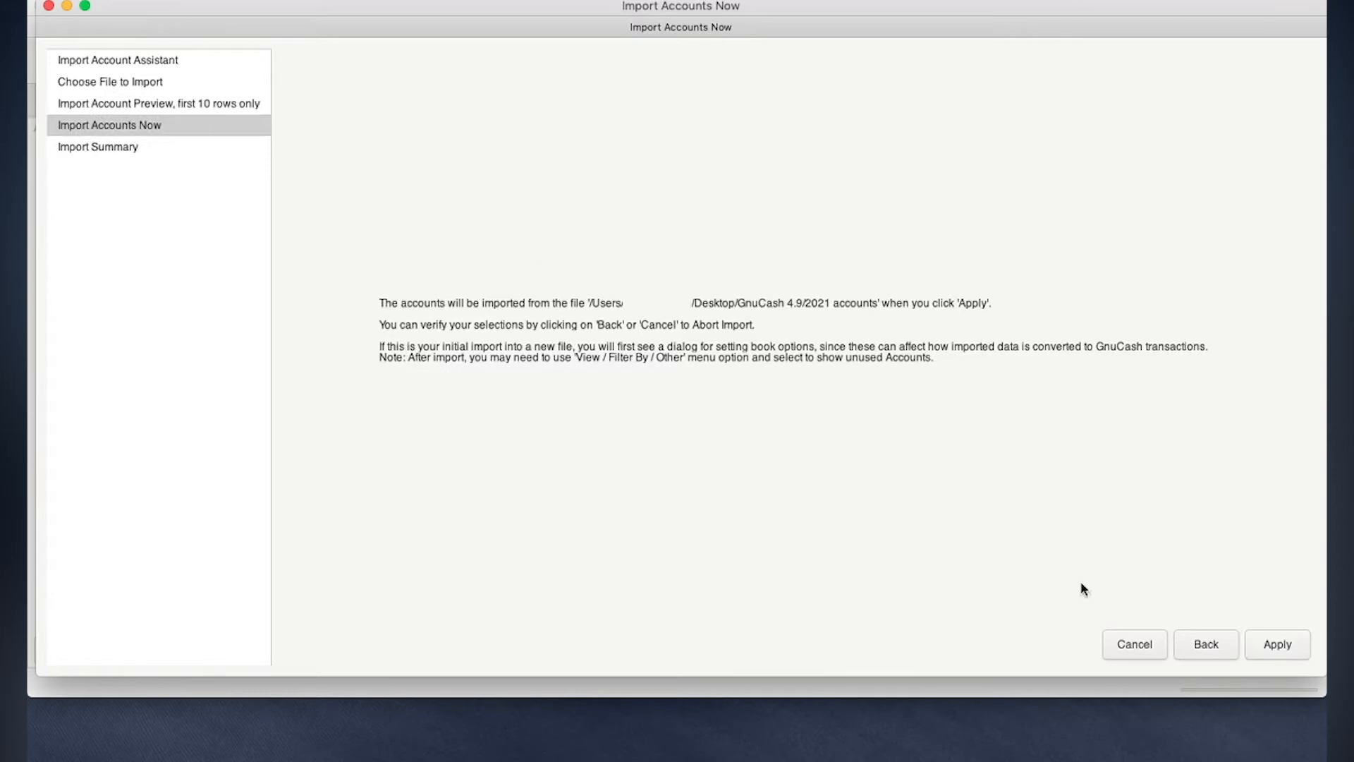
left_click(1275, 647)
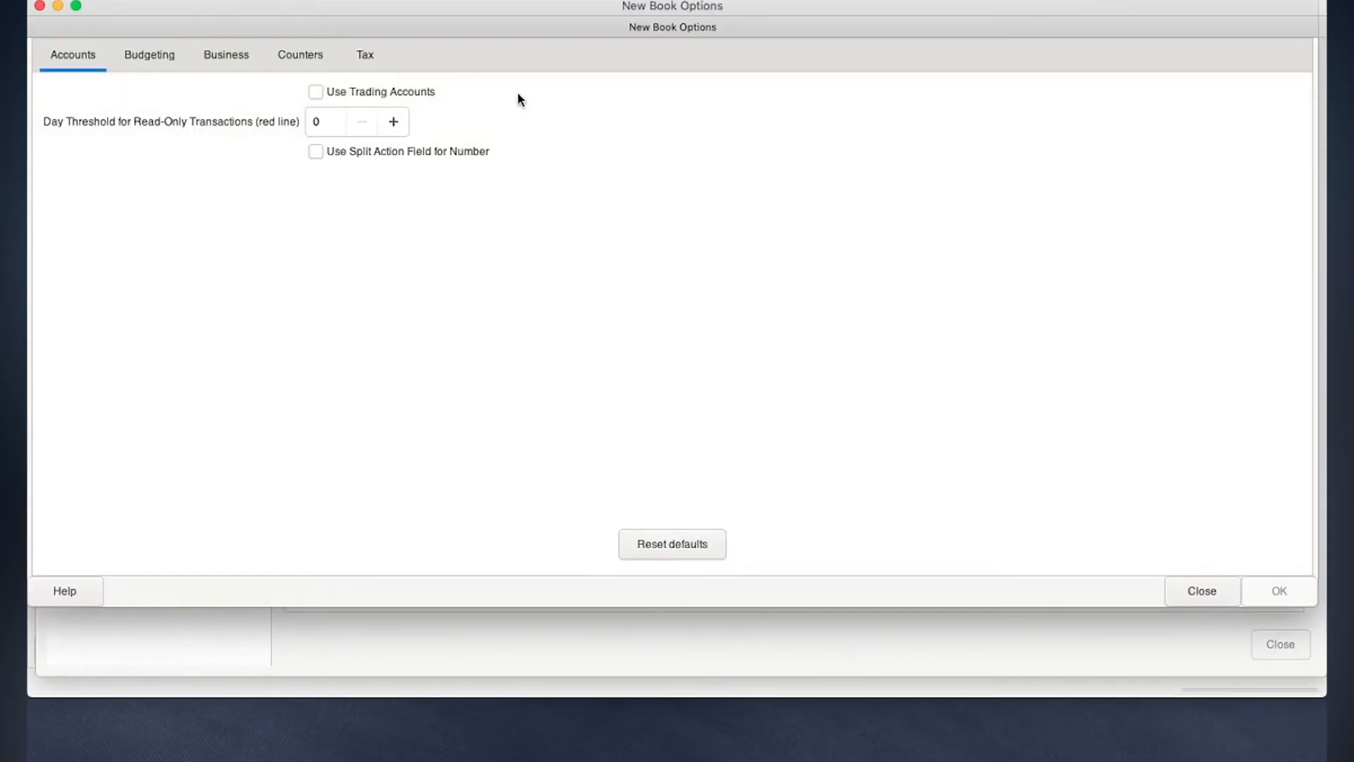
left_click(1194, 589)
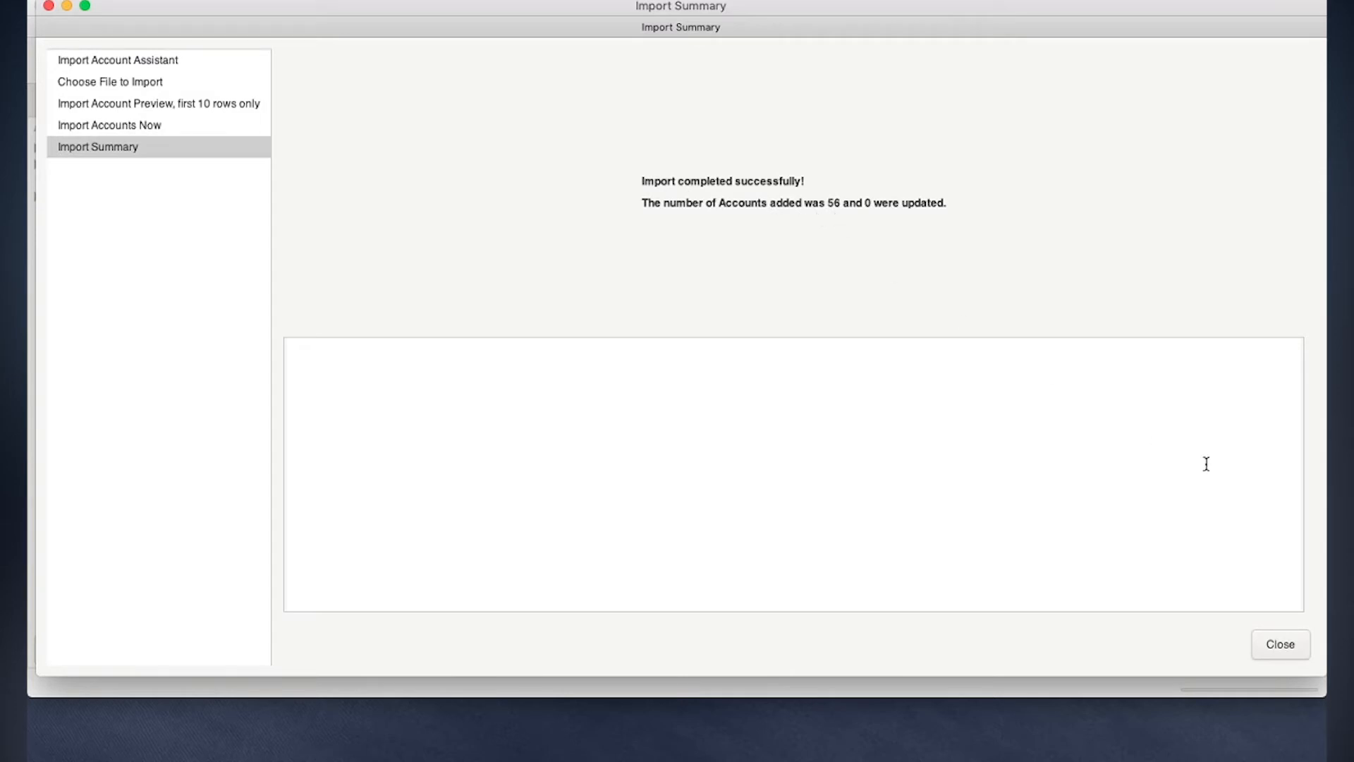
left_click(1276, 647)
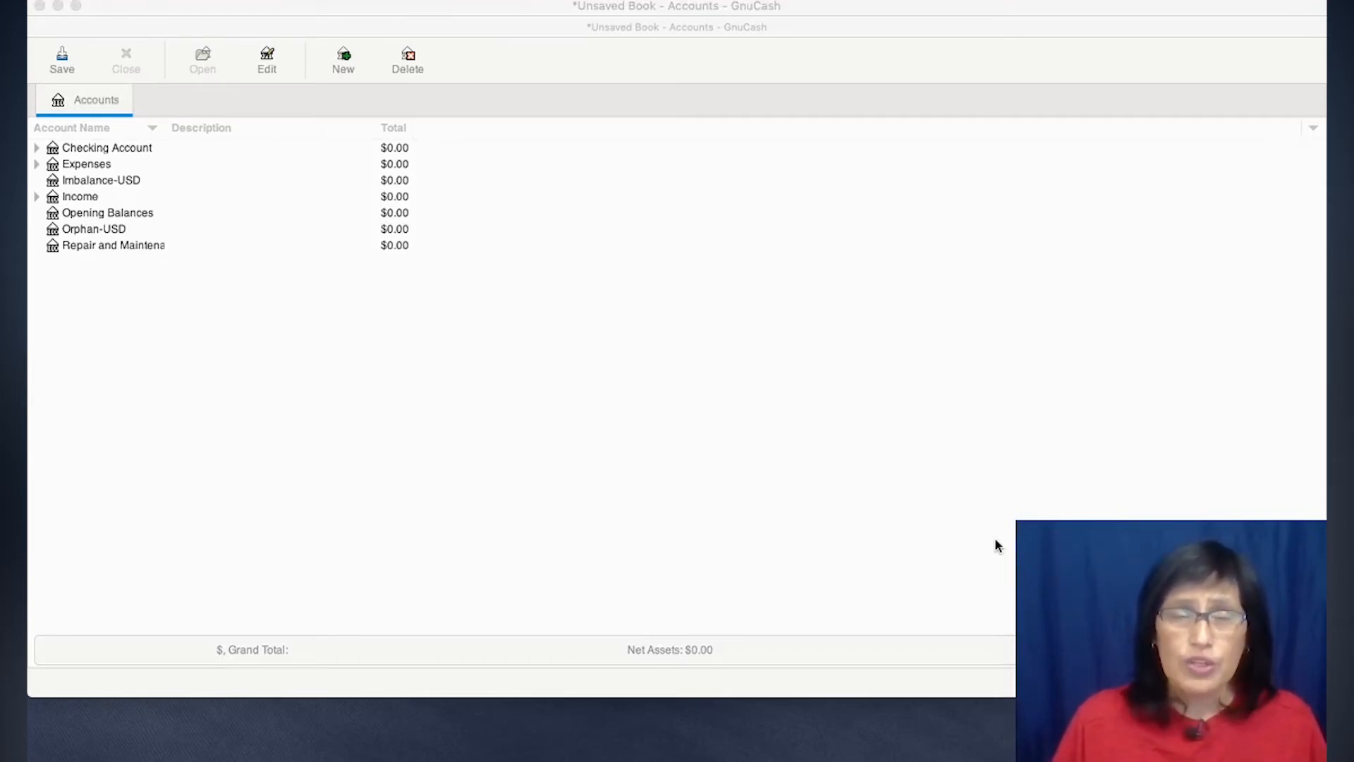
- Save the new book in xml format as 2022 Register in Documents/GnuCash 4.9
left_click(973, 504)
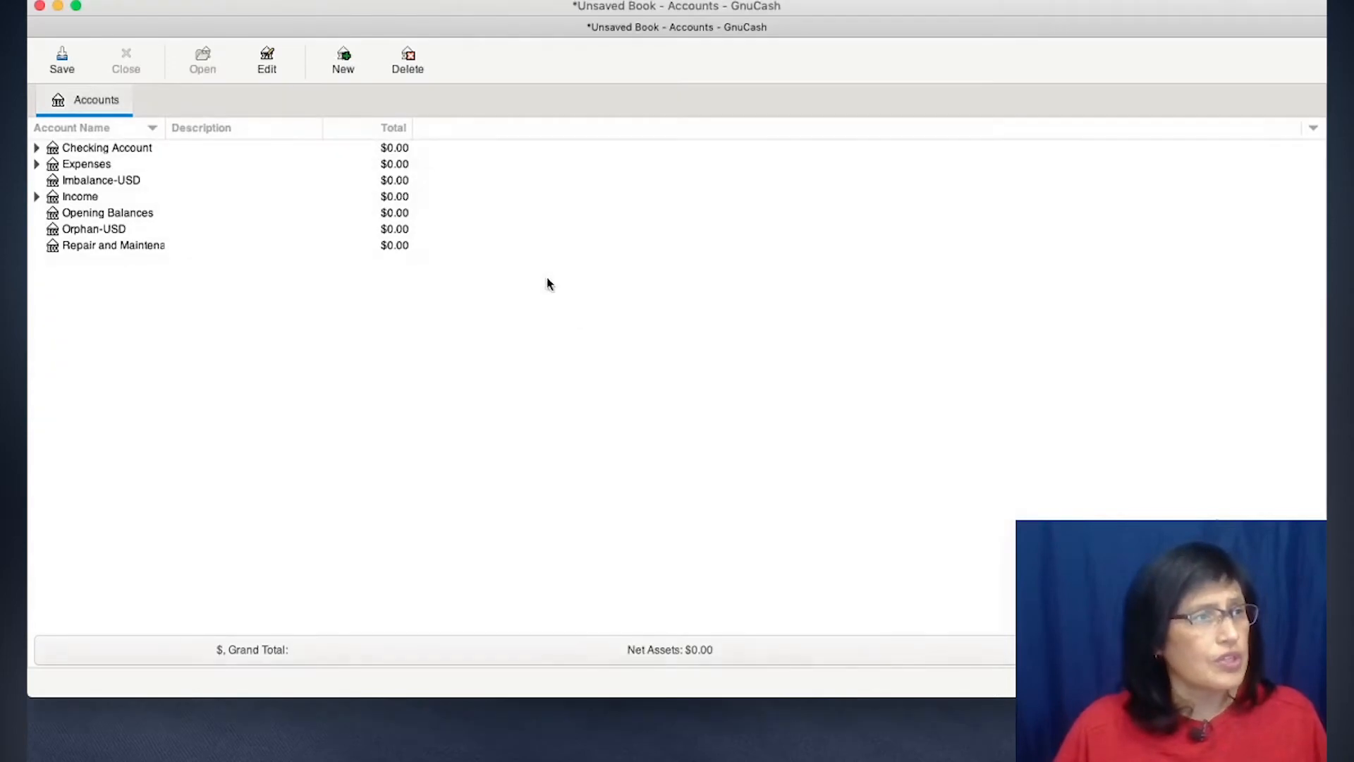
left_click(164, 2)
left_click(182, 78)
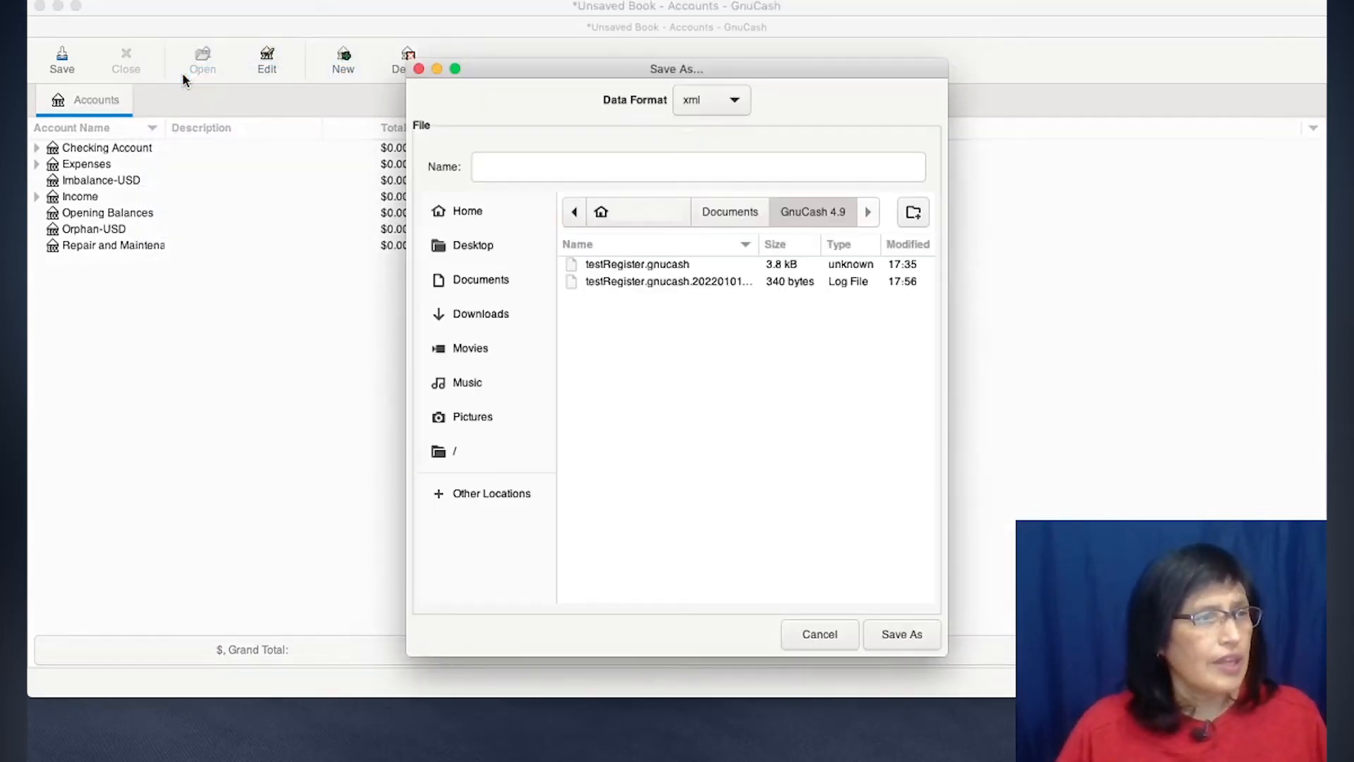
left_click(591, 166)
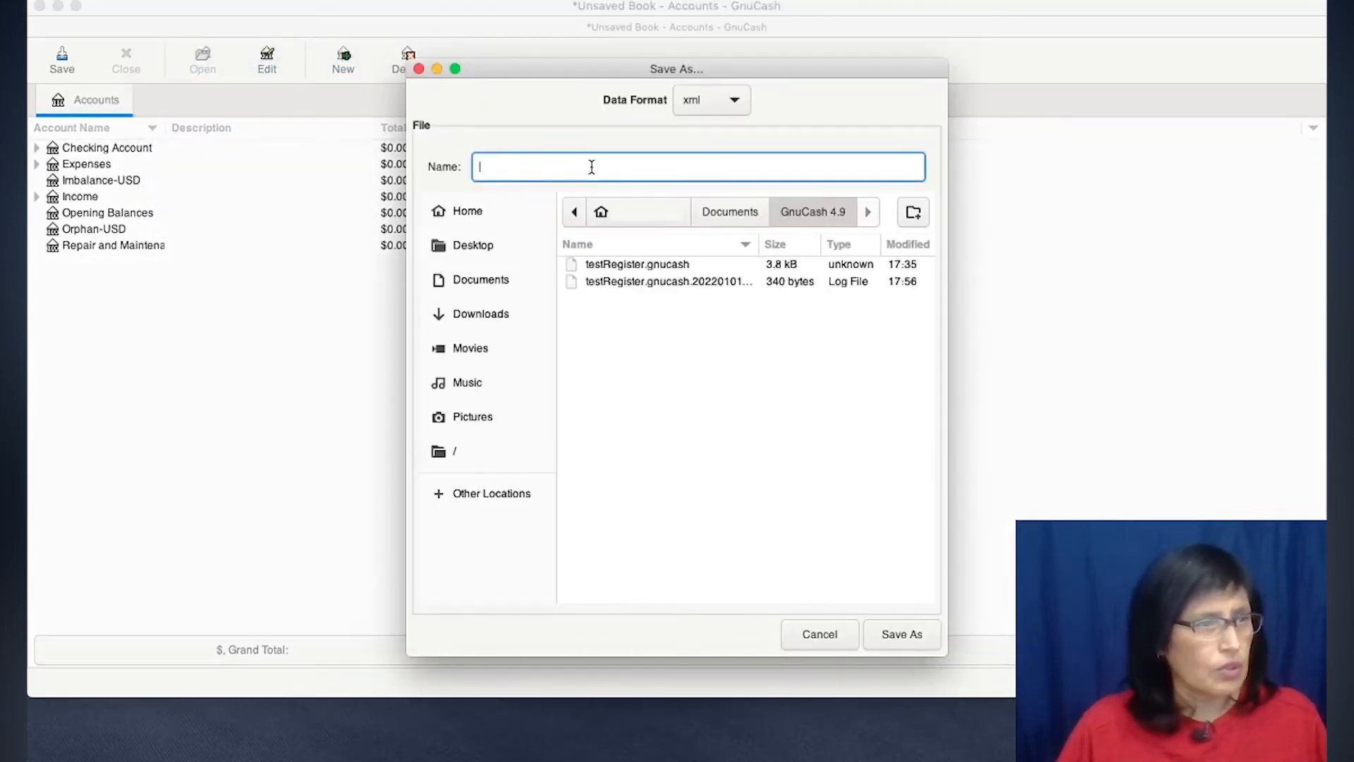
type("2022 Register")
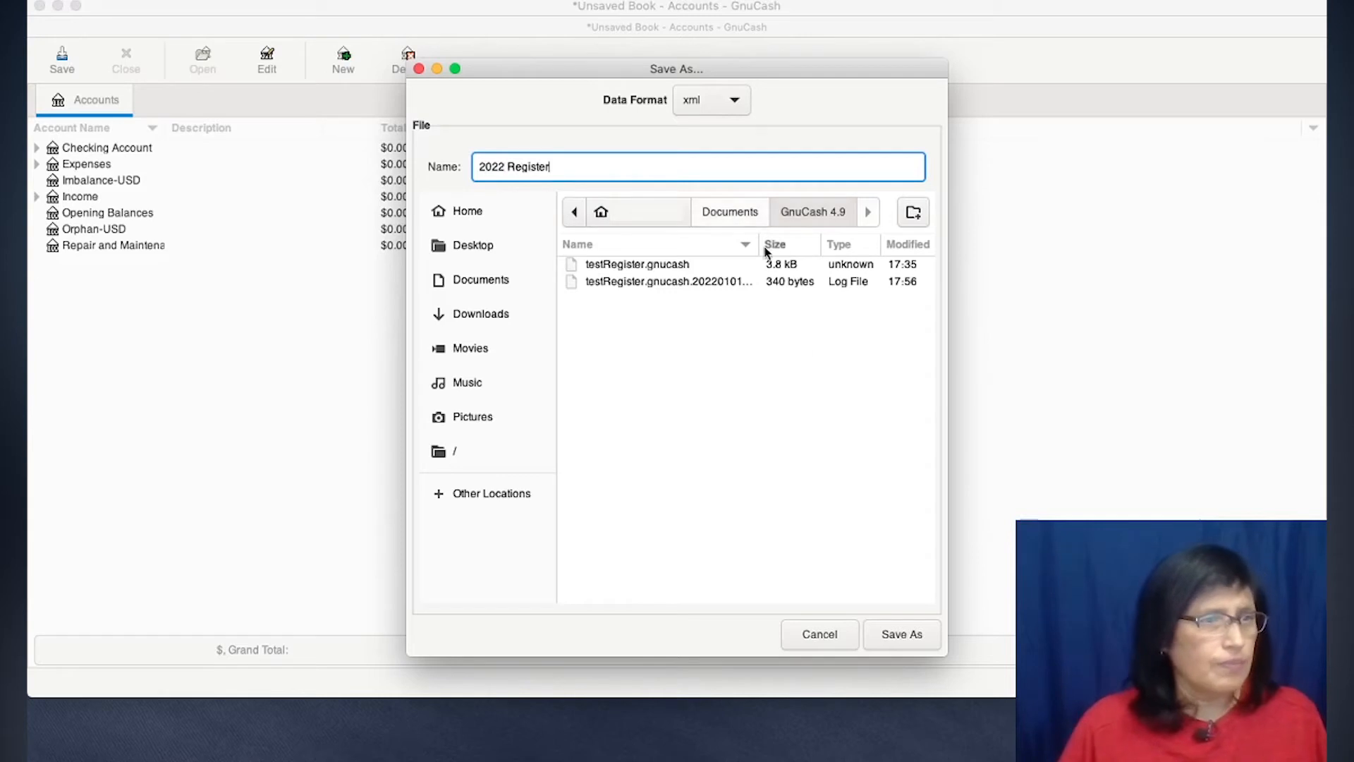
left_click(901, 634)
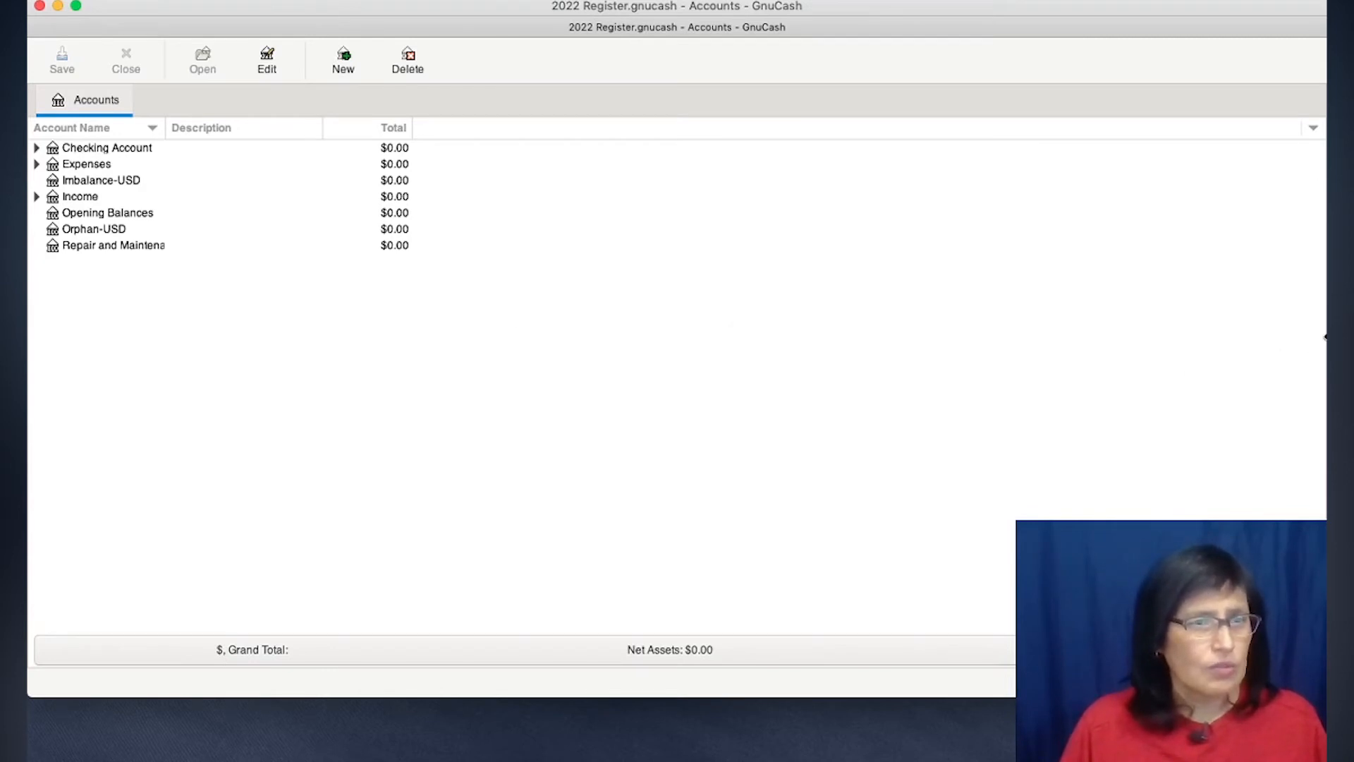
- Narrow the accounts window to uncover the screenshot of the old balances, and open the Opening Balances account register
left_click(1325, 337)
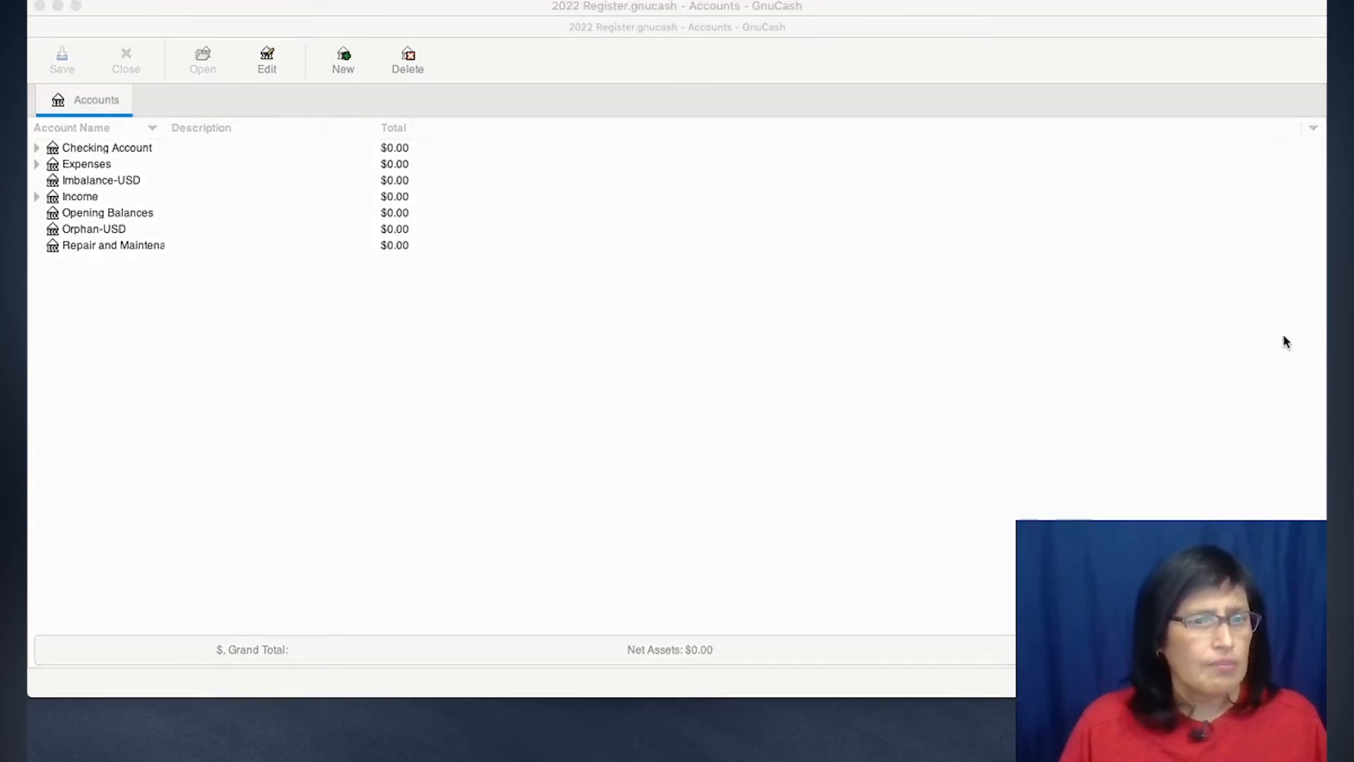
left_click_drag(1322, 341, 757, 337)
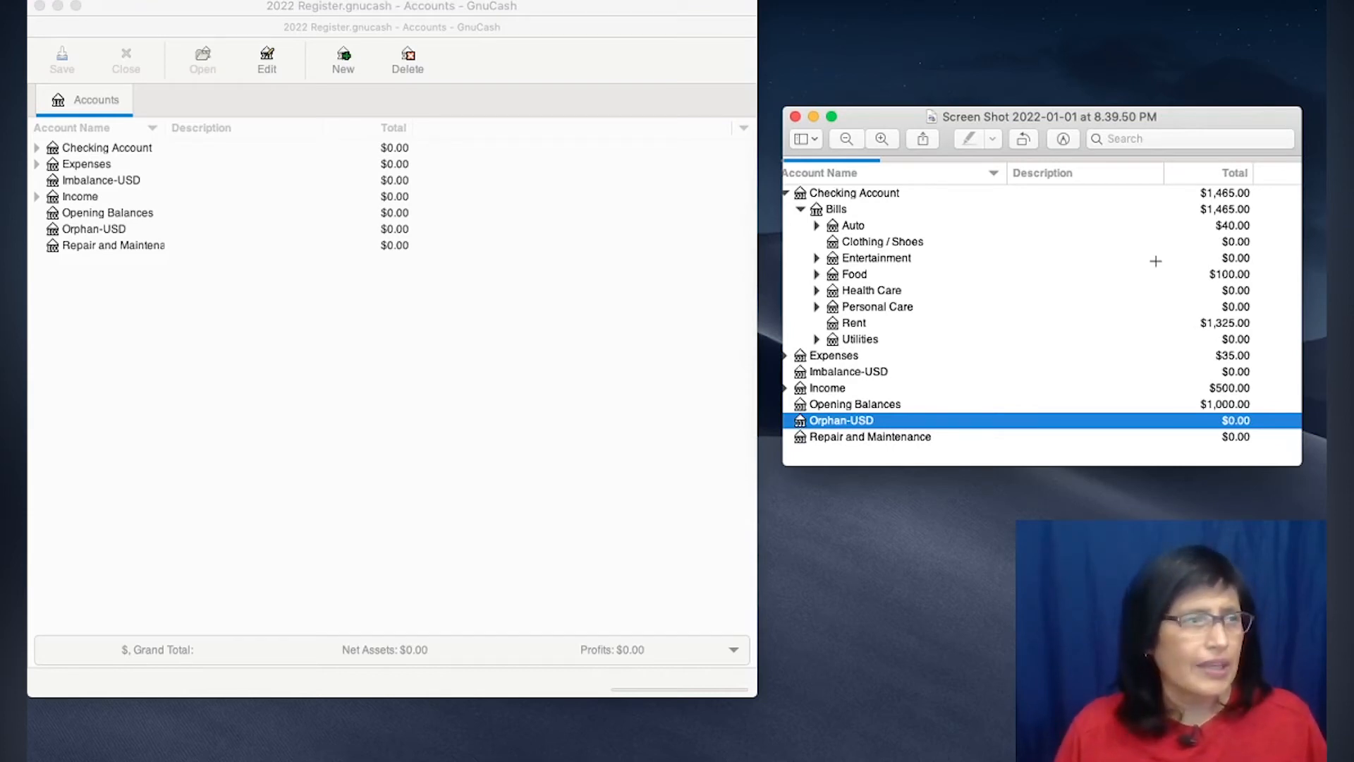
left_click(130, 214)
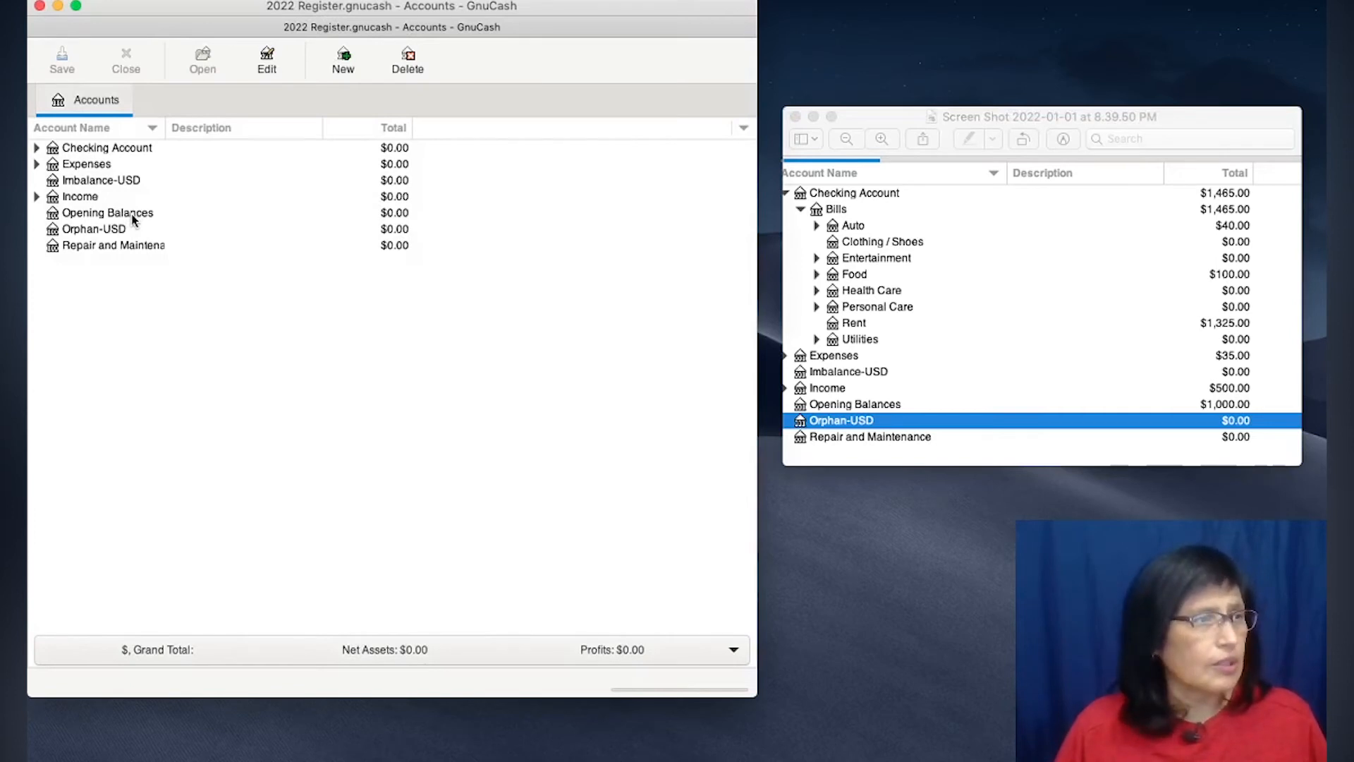
double_click(132, 215)
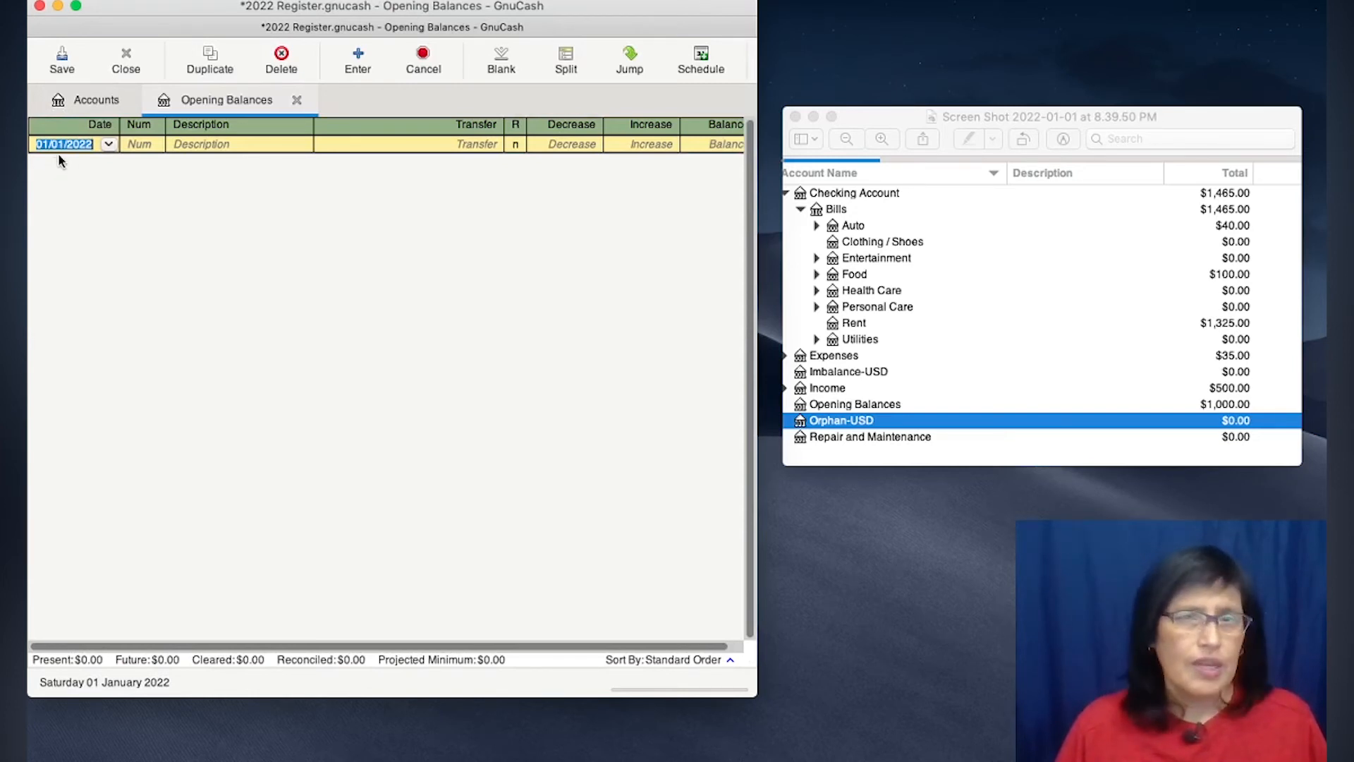
- Enter the description Opening Balance - Fuel for the blank transaction dated 01/01/2022
left_click(230, 147)
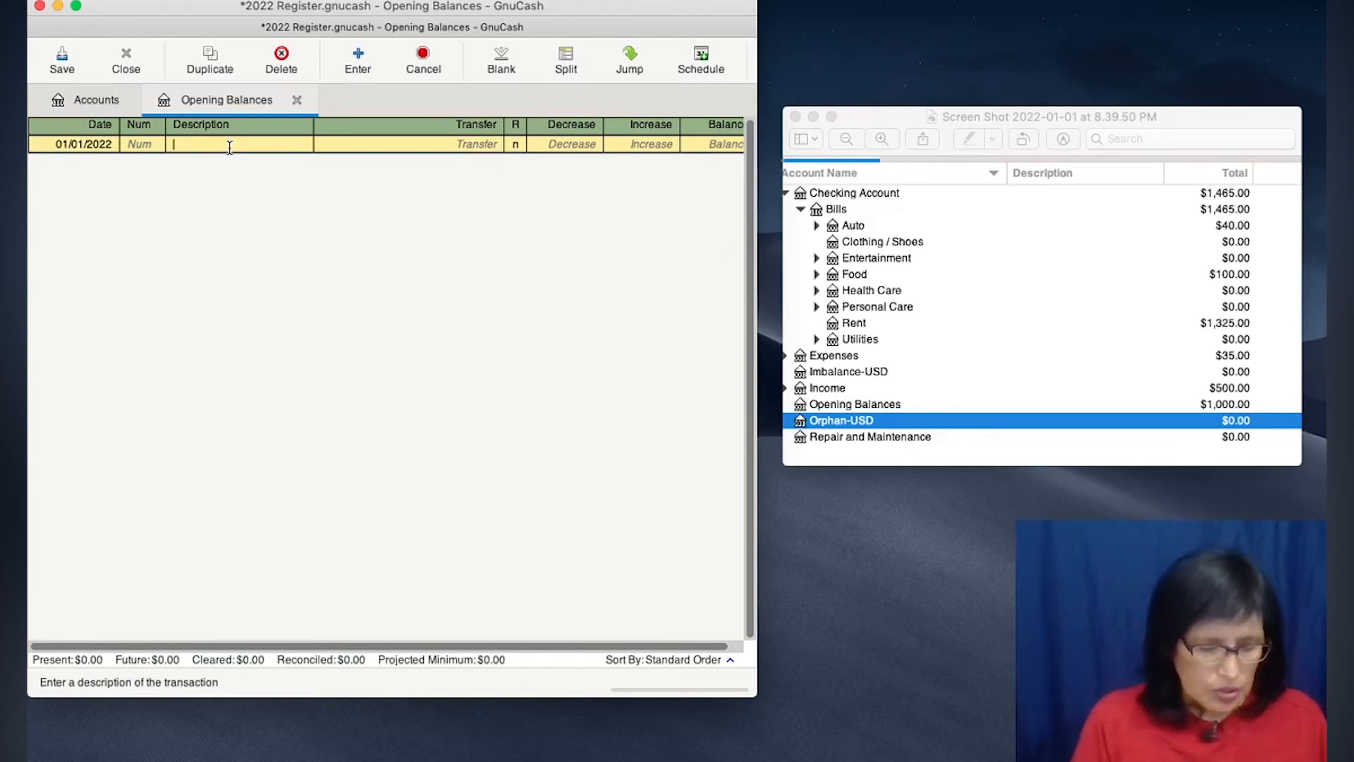
type("Opening Balance - Fuel")
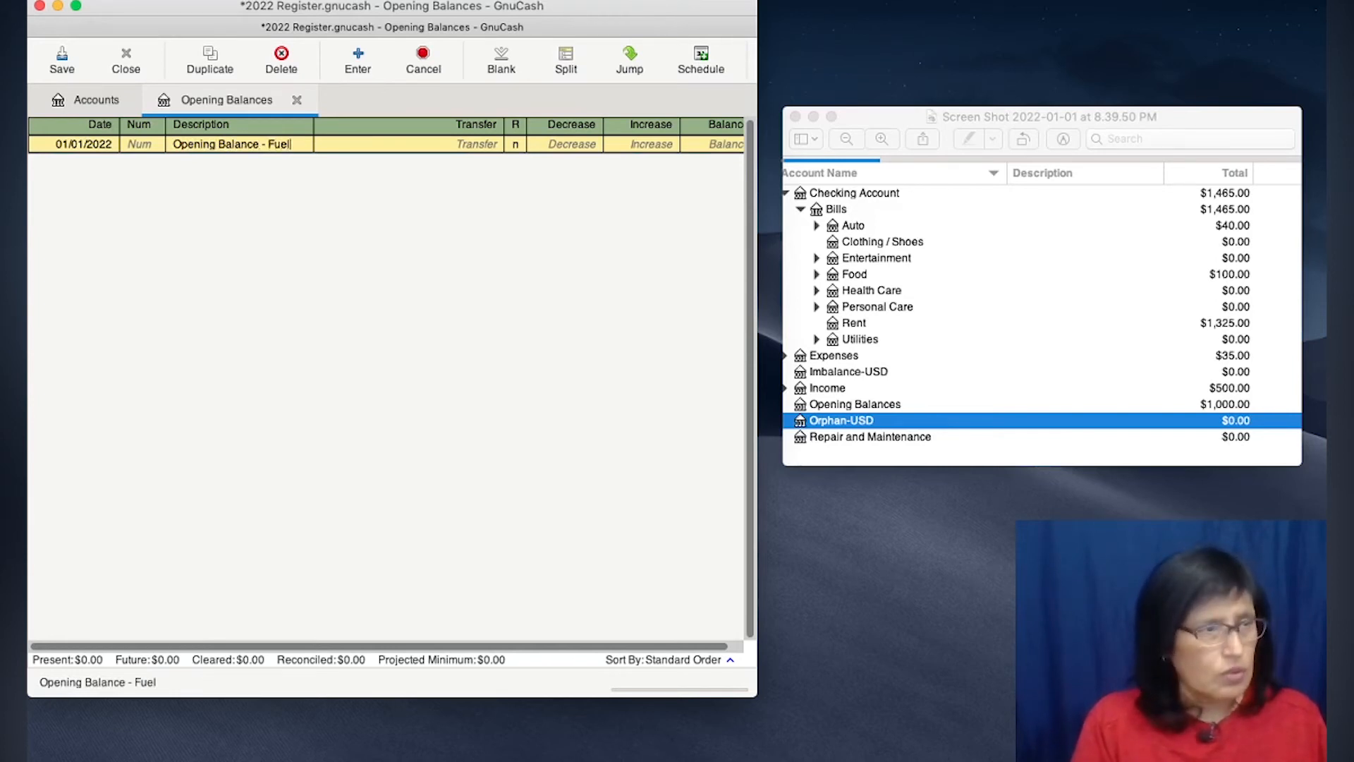
- Set the fuel transaction's transfer account to Checking Account:Bills:Auto:Fuel with an increase of 40.00, and record it
key("Tab")
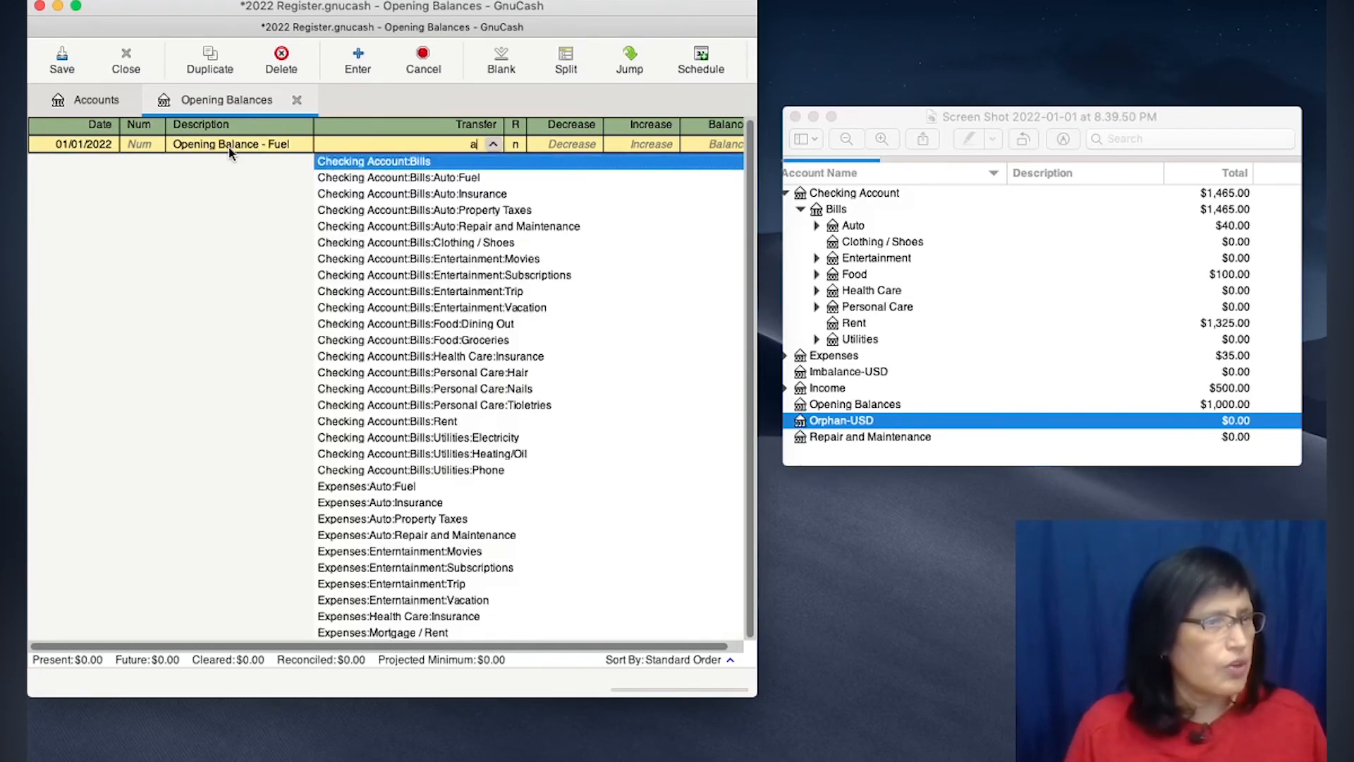
key("Down")
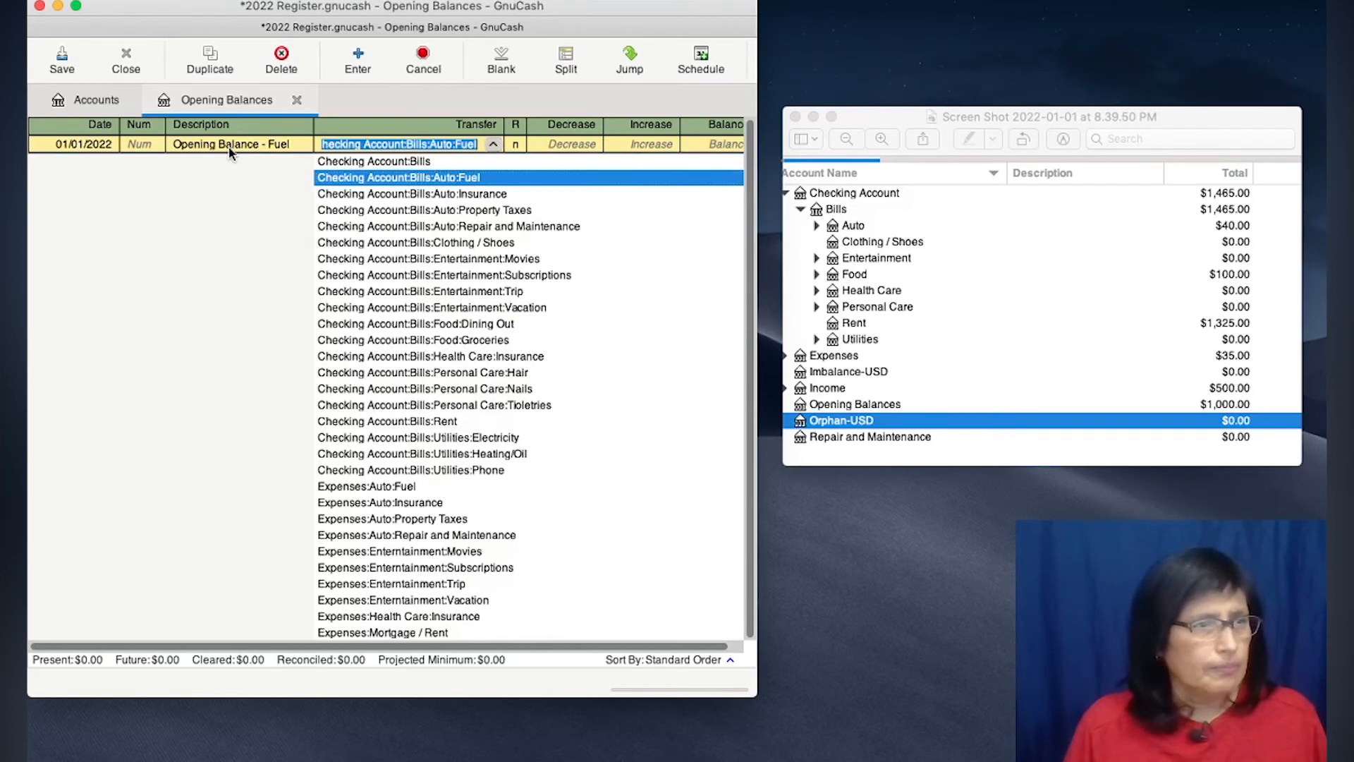
key("Tab")
key("Tab")
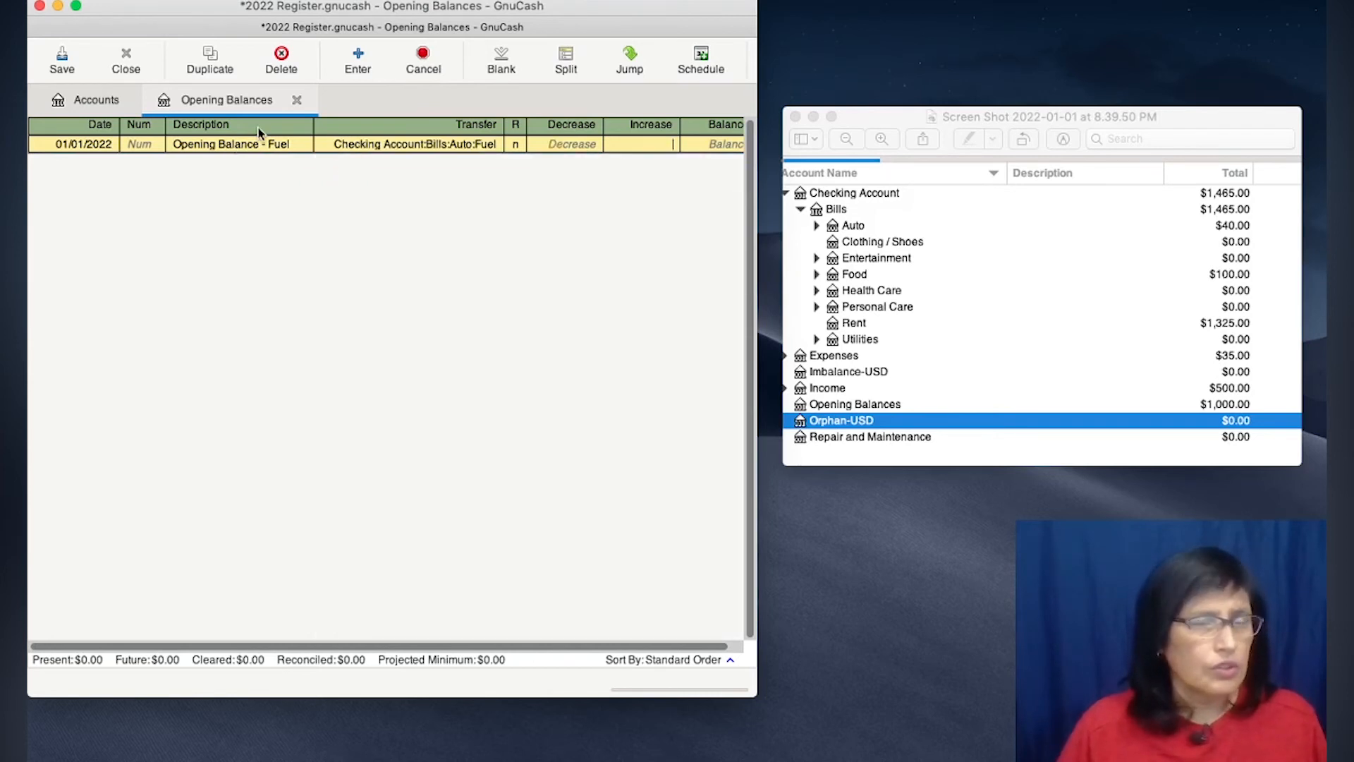
type("40.00")
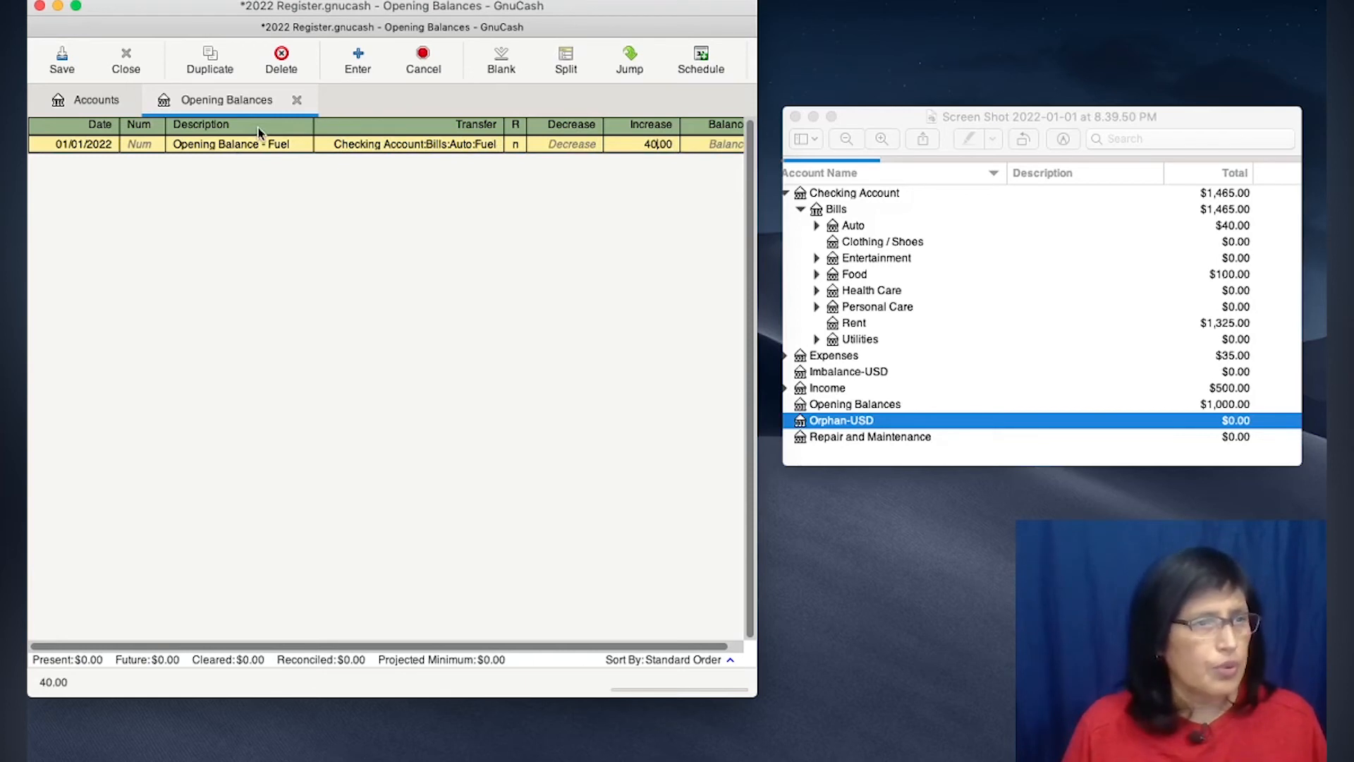
key("Return")
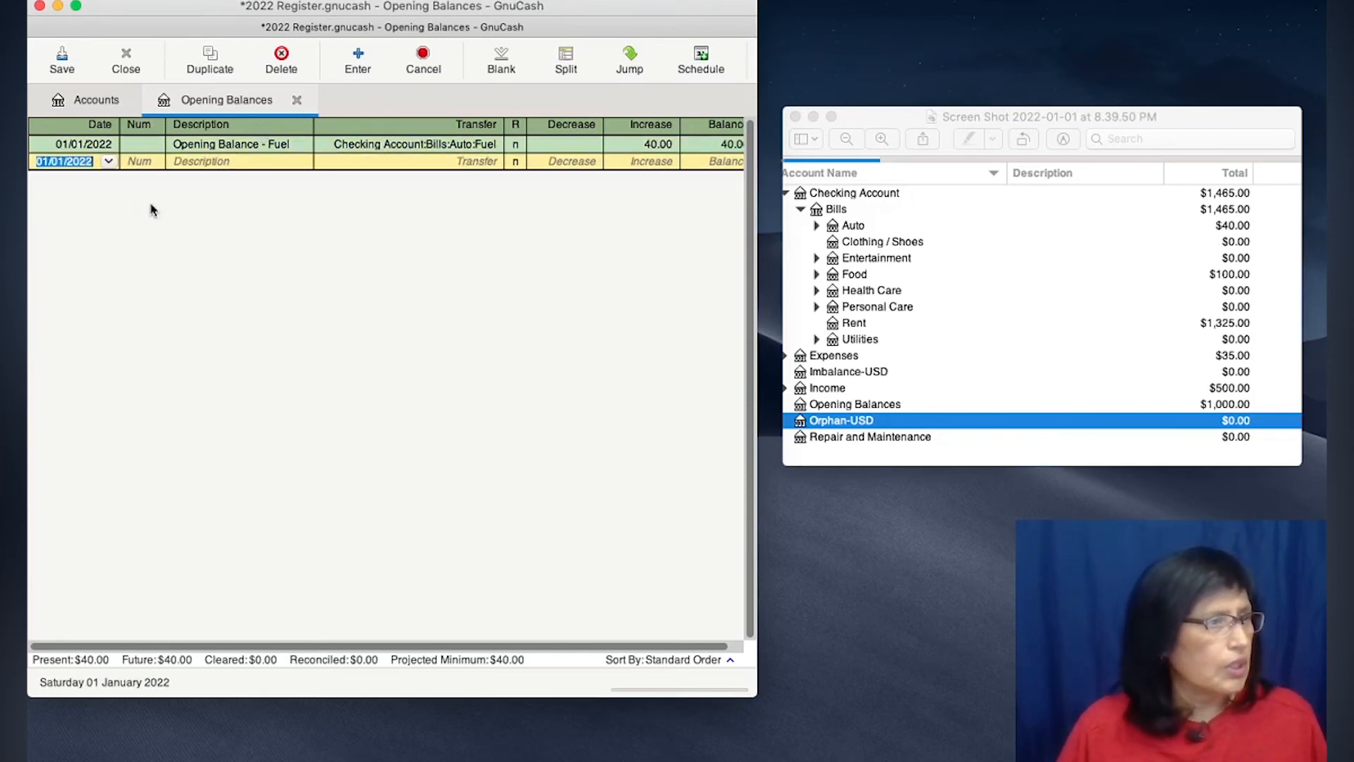
- Enter the description Opening Balance - Groceries for the next blank transaction dated 01/01/2022
left_click(225, 163)
type("Opening Balance - Fuel")
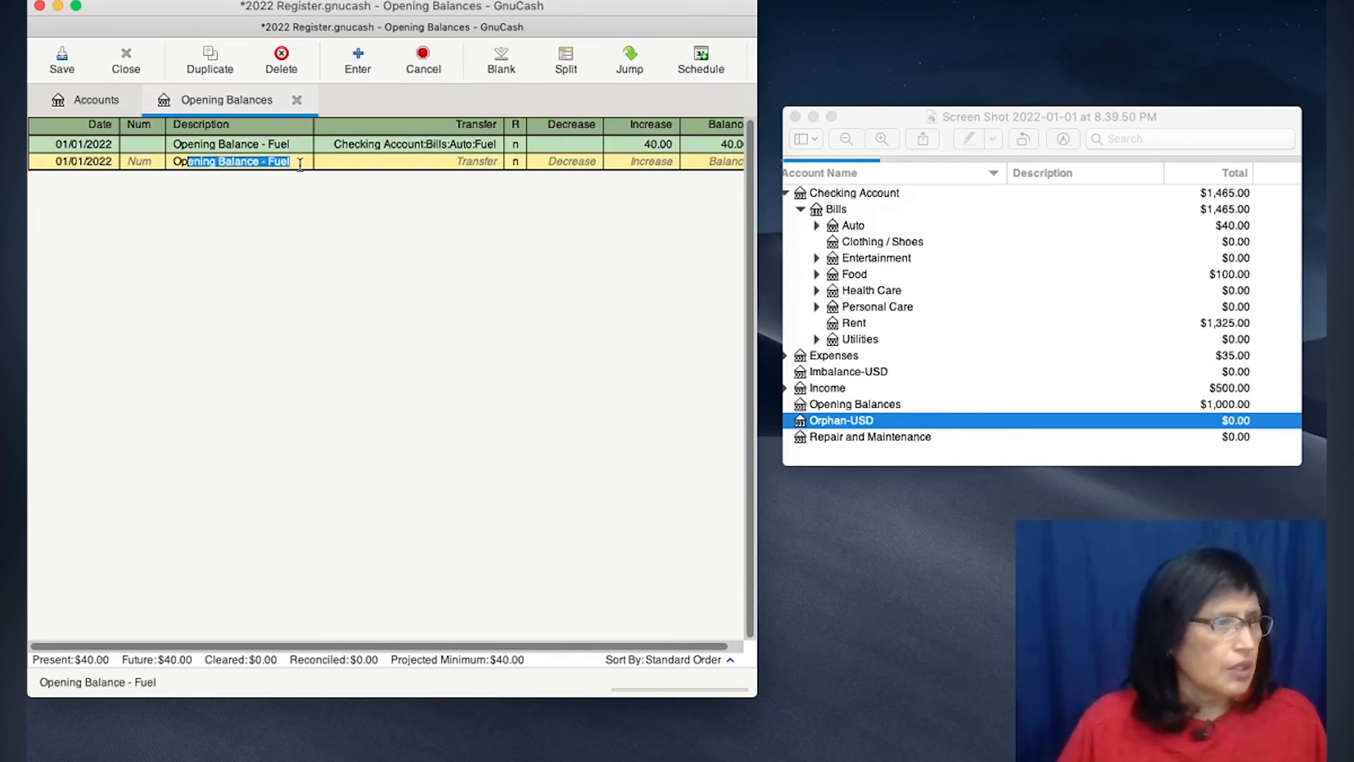
left_click(302, 162)
key("BackSpace")
key("BackSpace")
key("BackSpace")
key("BackSpace")
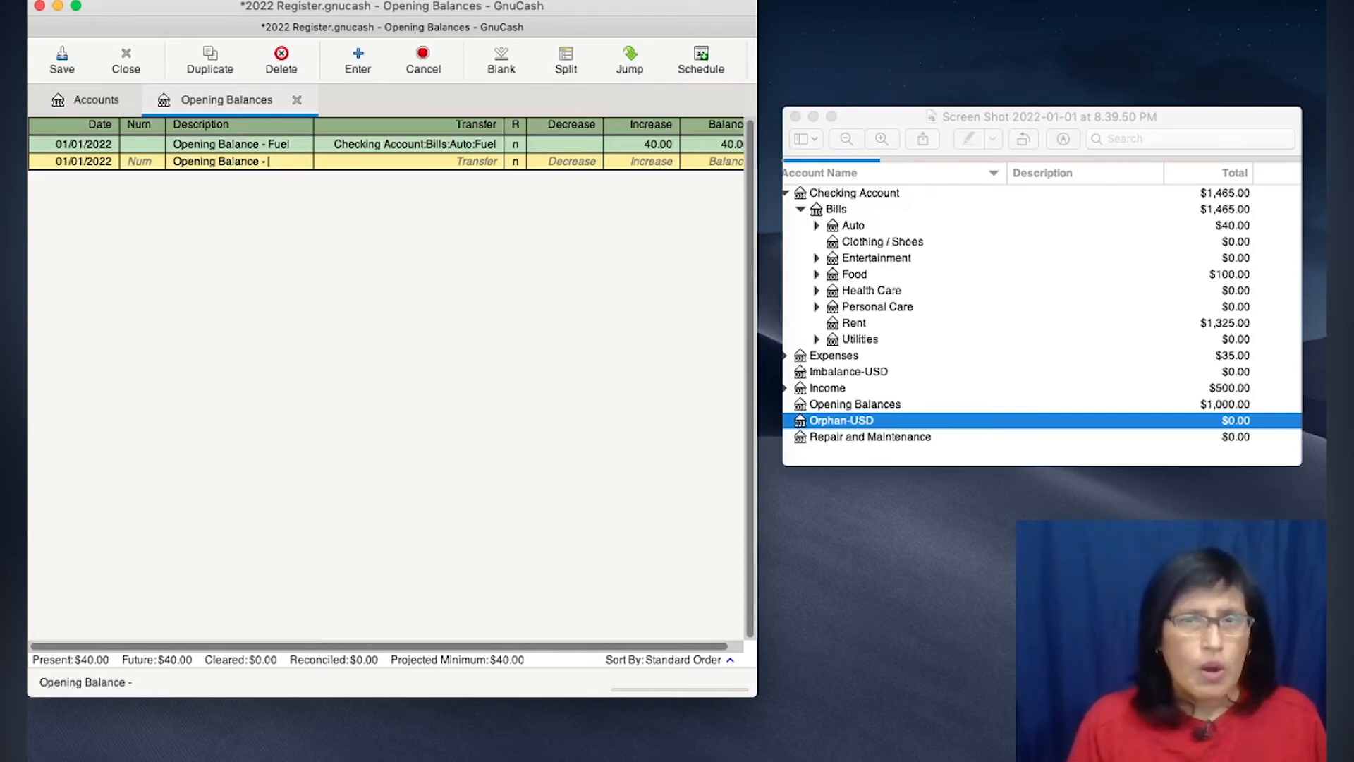
type("Go")
type("oceries")
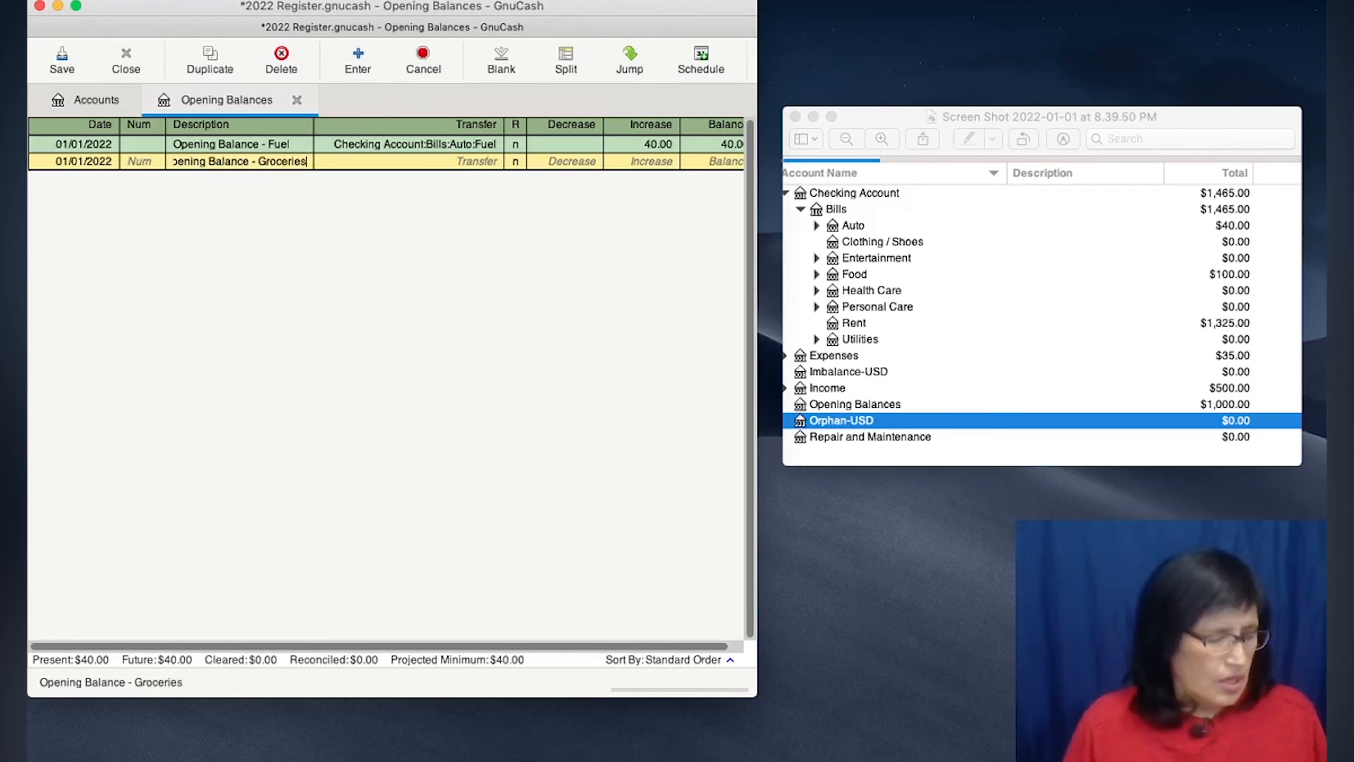
- Set the groceries transaction's transfer account to Checking Account:Bills:Food:Groceries with an increase of 100.00, and record it
key("Tab")
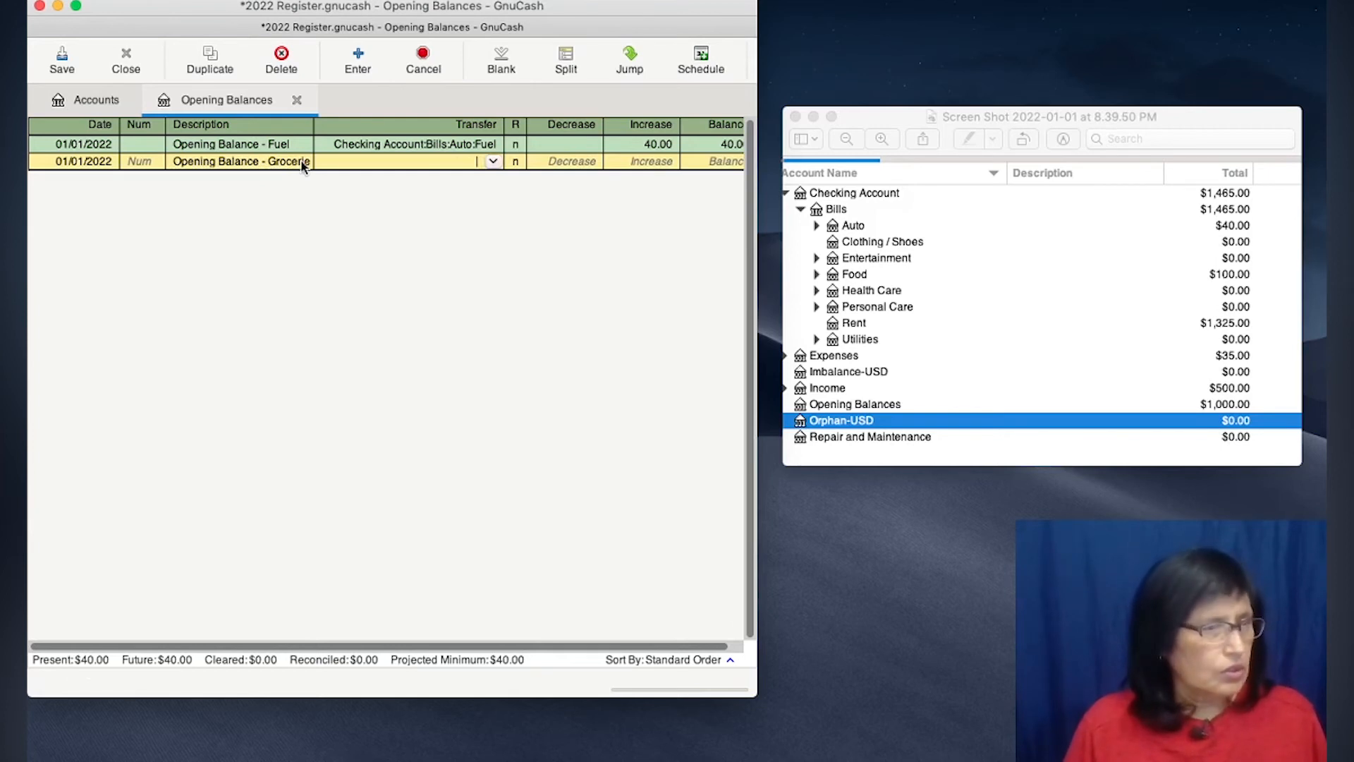
type("a")
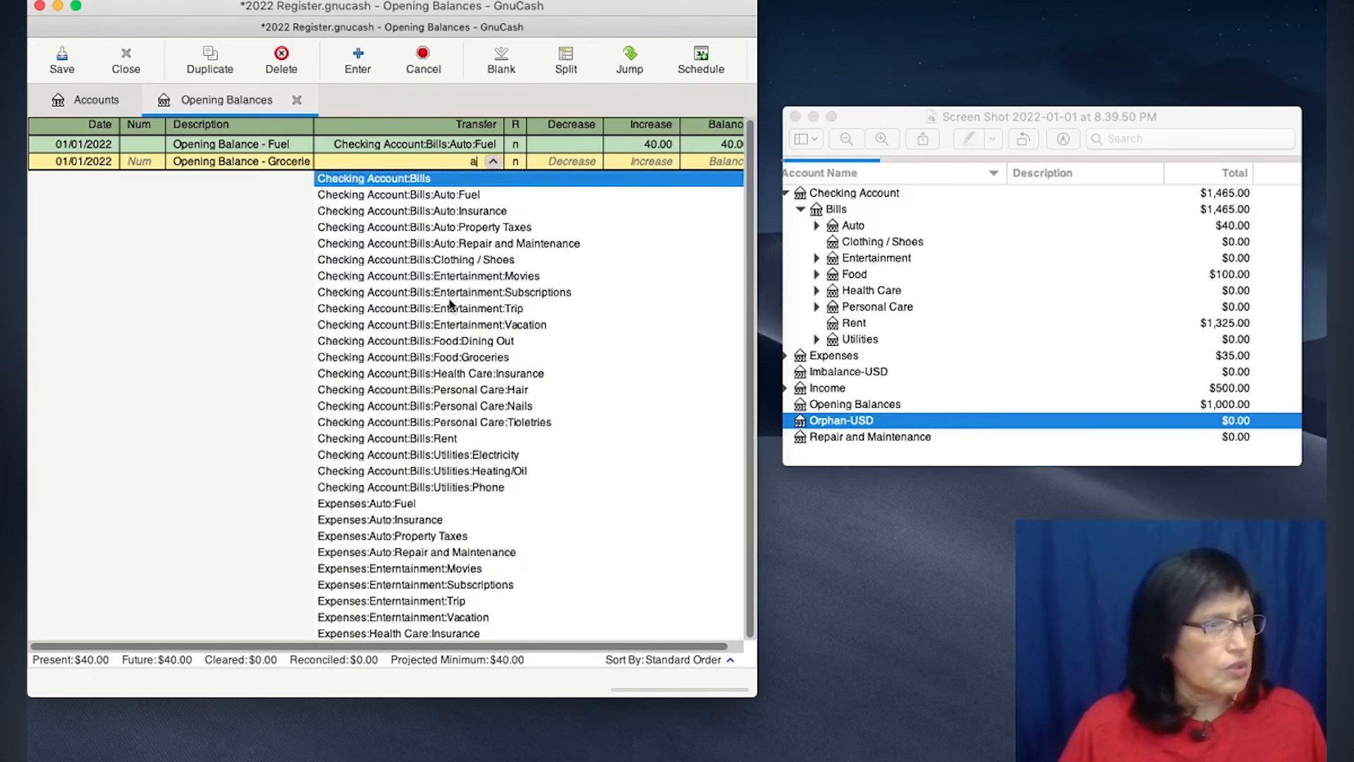
left_click(468, 358)
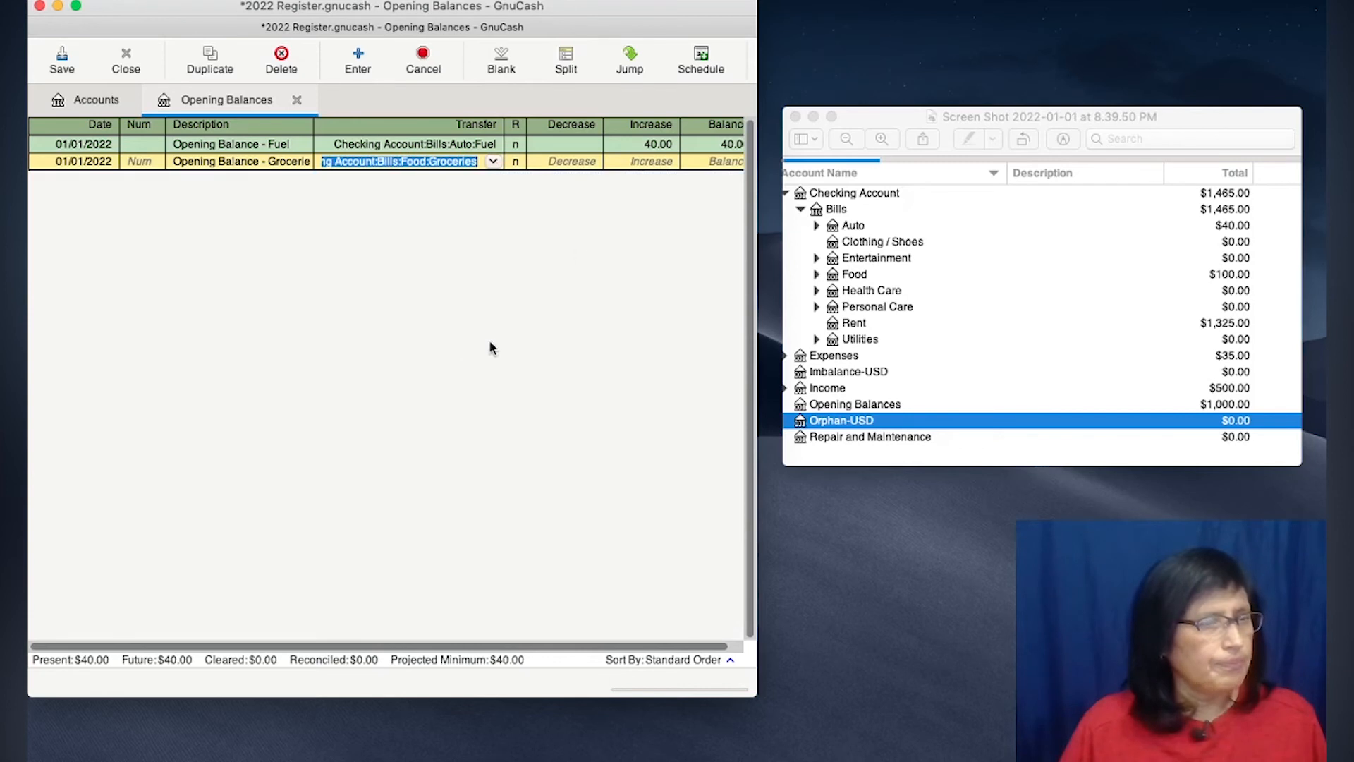
key("Tab")
key("Tab")
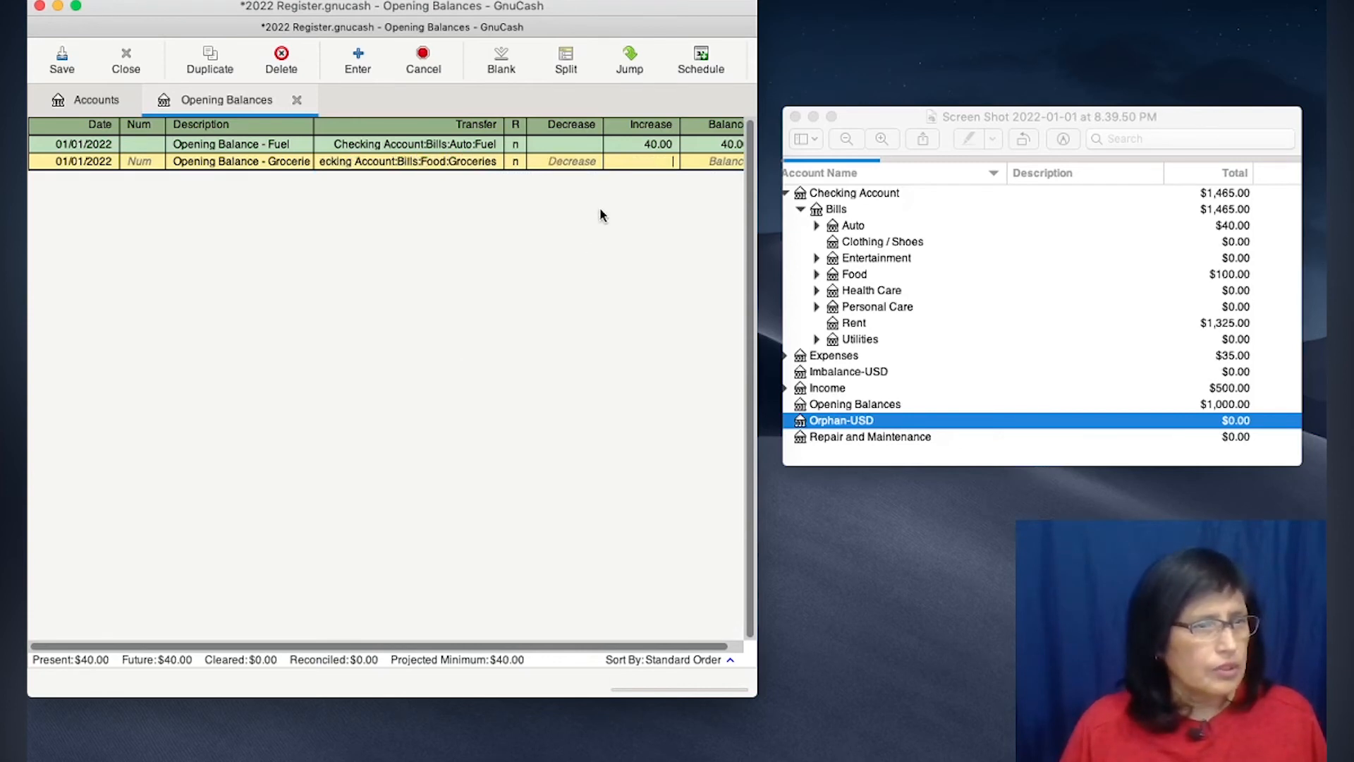
type("100")
key("Return")
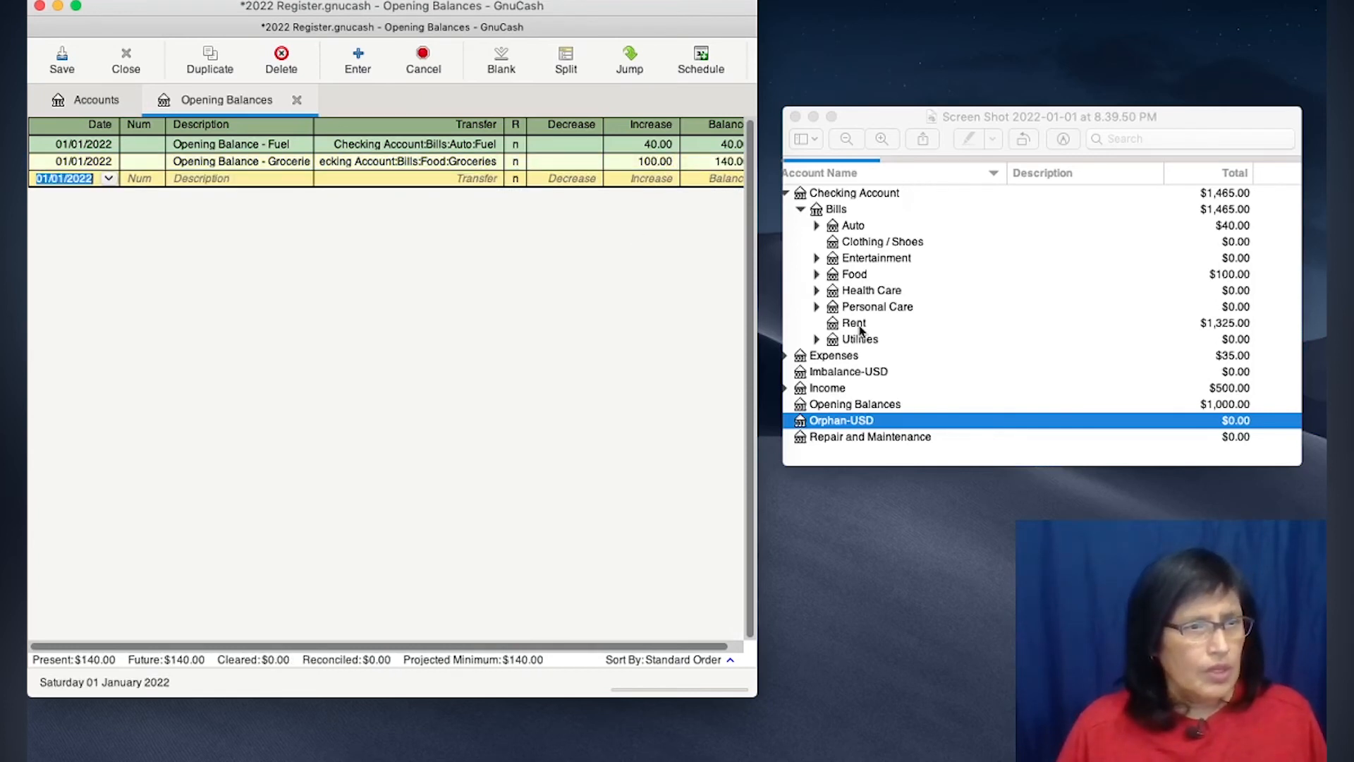
- Enter the description Opening Balance - Rent for the following blank transaction dated 01/01/2022
left_click(224, 181)
type("Opening Balance - Groceries")
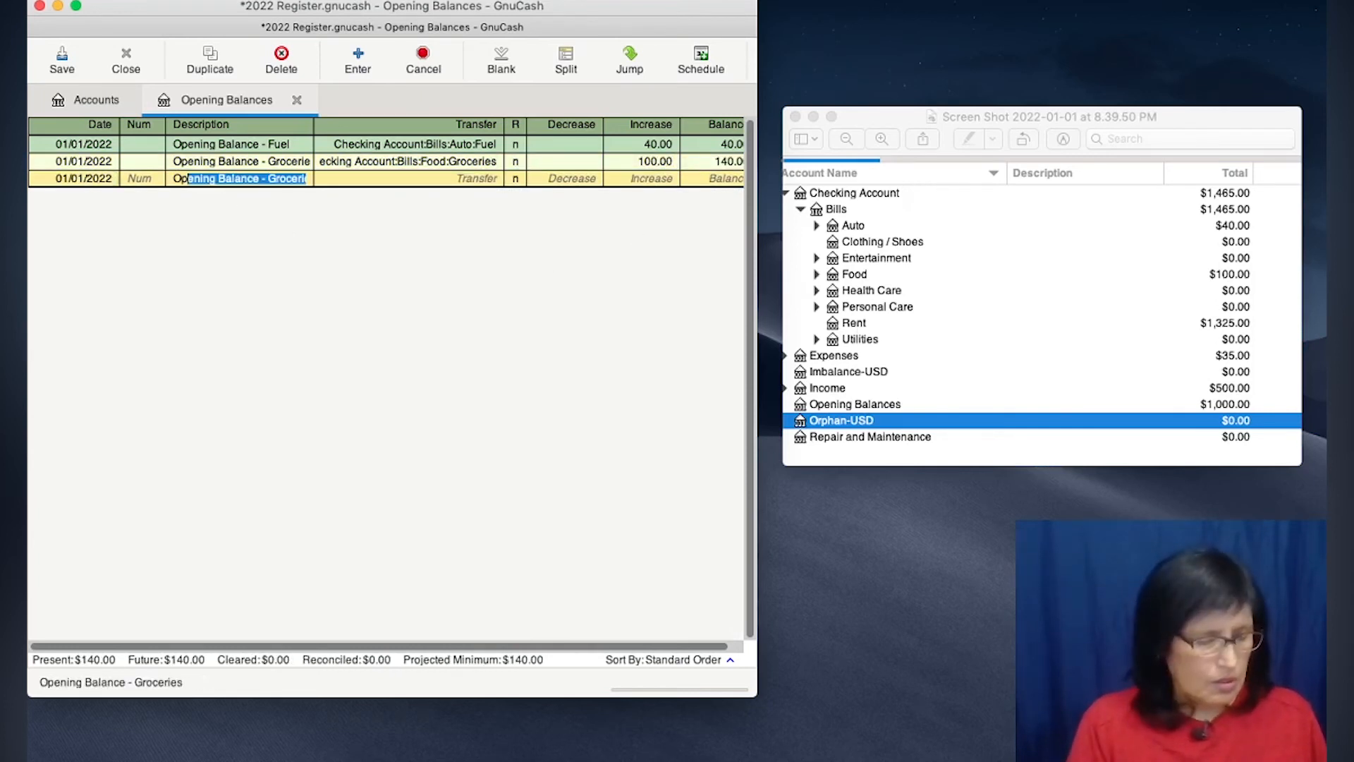
left_click(297, 185)
left_click_drag(269, 180, 315, 183)
type("Rent")
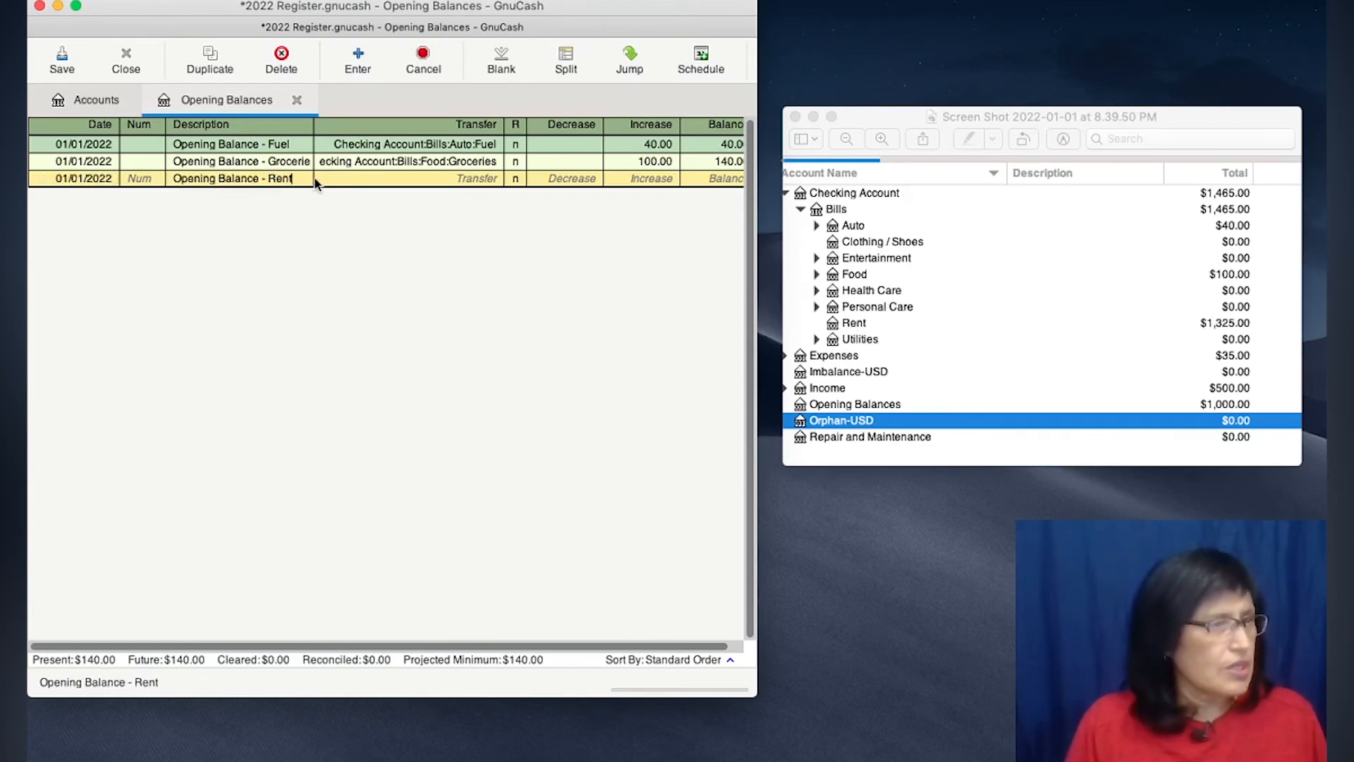
- Set the rent transaction's transfer account to Checking Account:Bills:Rent with an increase of 1,325.00, and record it
key("Tab")
type("a")
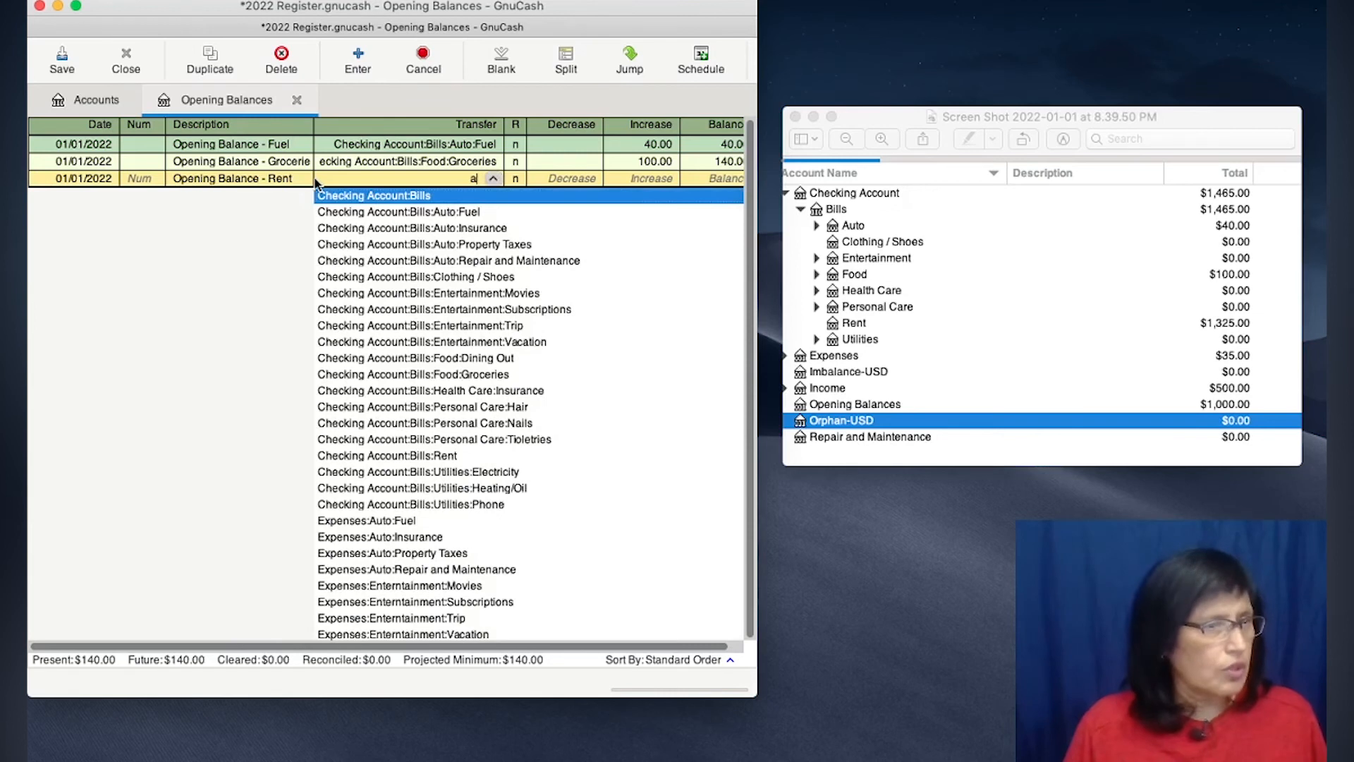
left_click(396, 456)
key("Tab")
key("Tab")
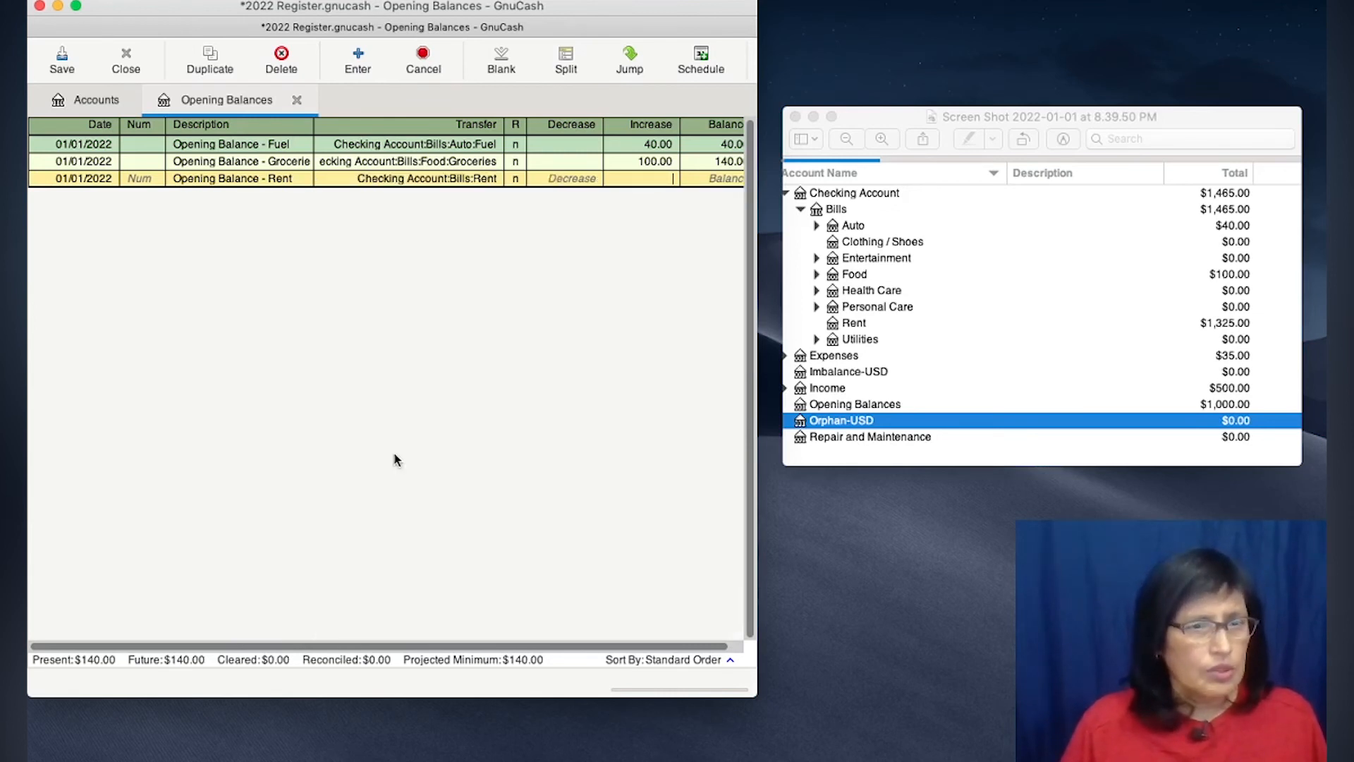
type("1325.00")
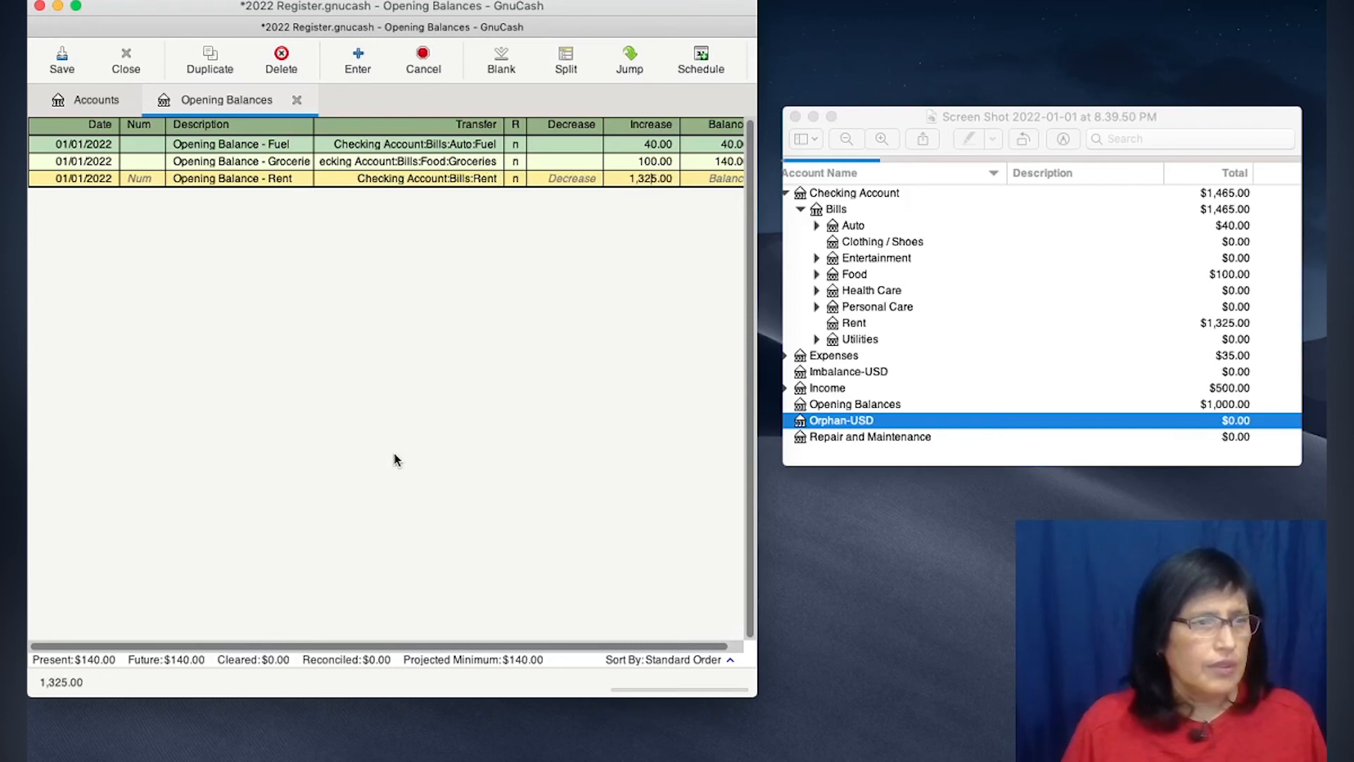
key("Return")
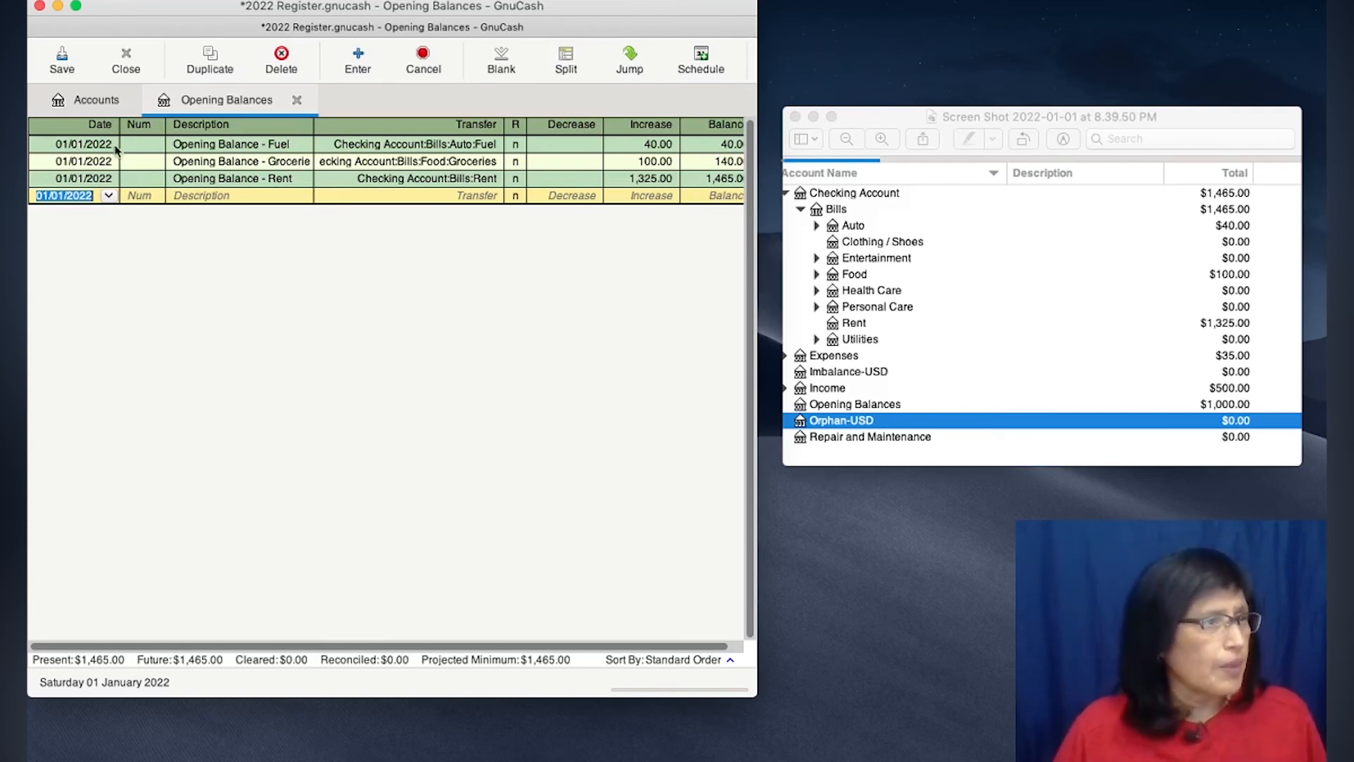
- Expand Checking Account, Bills and Auto in the account tree to compare the new balances with the old ones
left_click(101, 102)
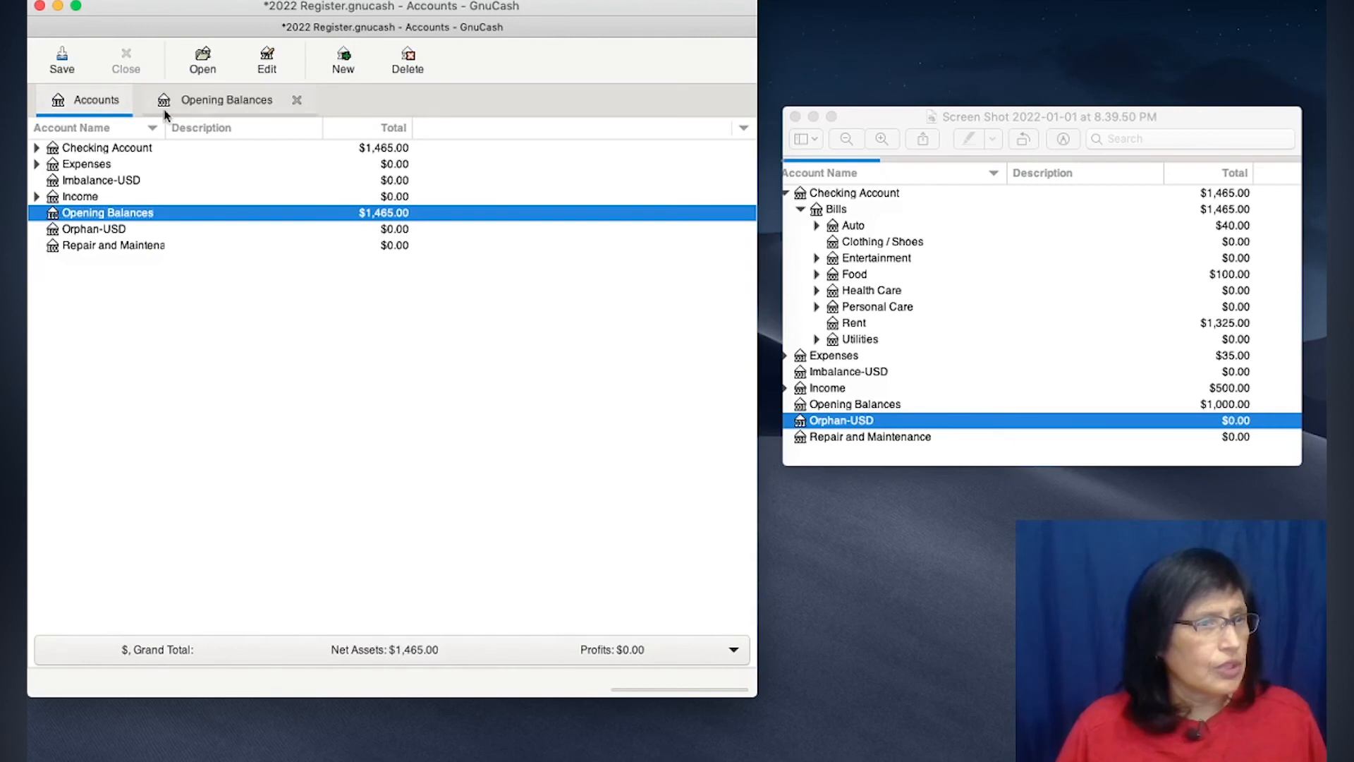
left_click(37, 147)
left_click(52, 165)
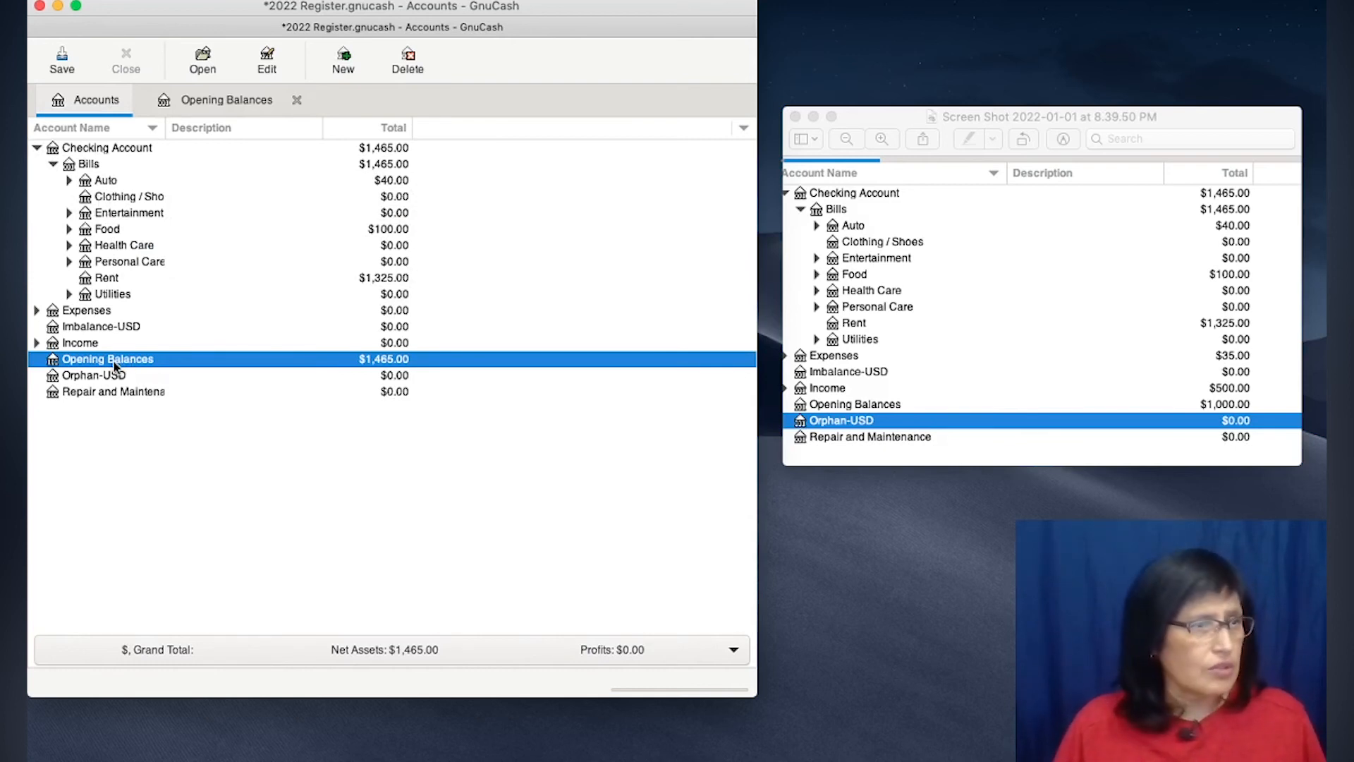
left_click(113, 181)
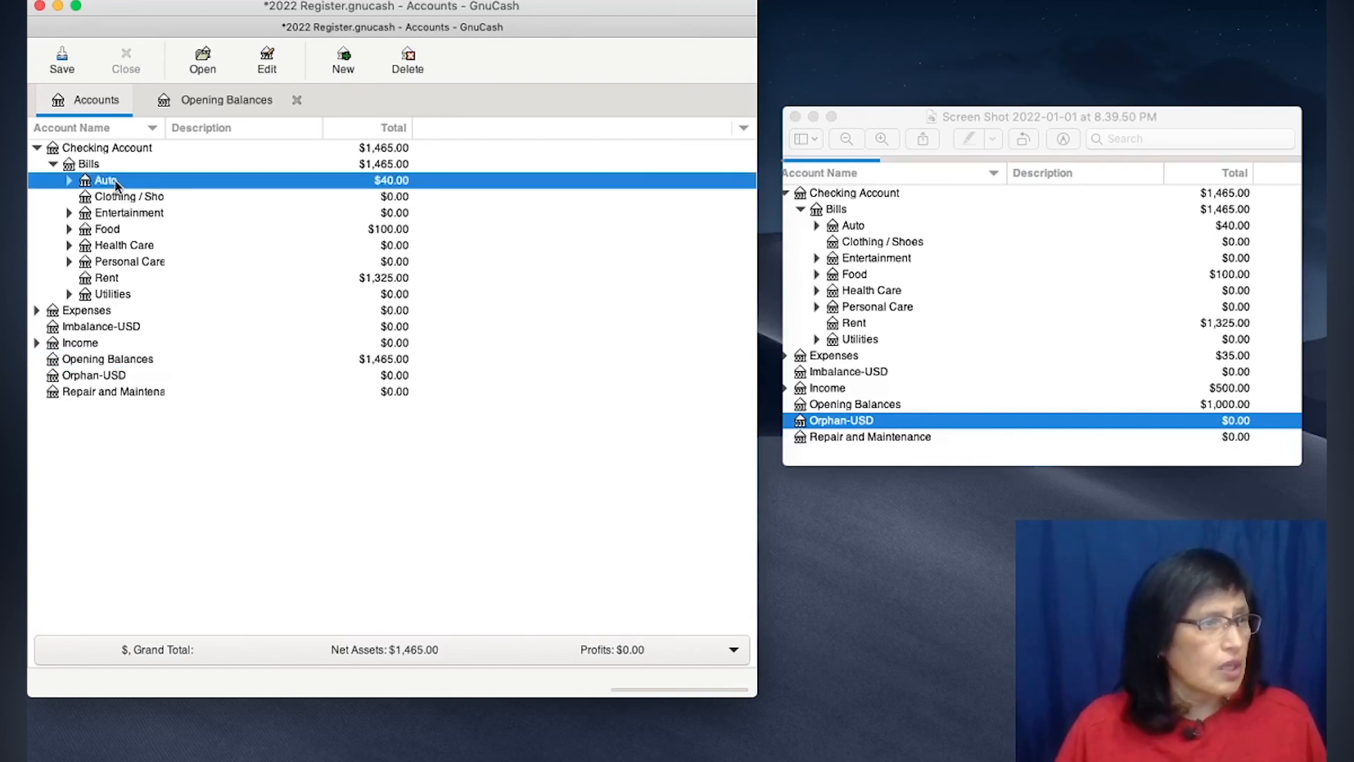
left_click(69, 181)
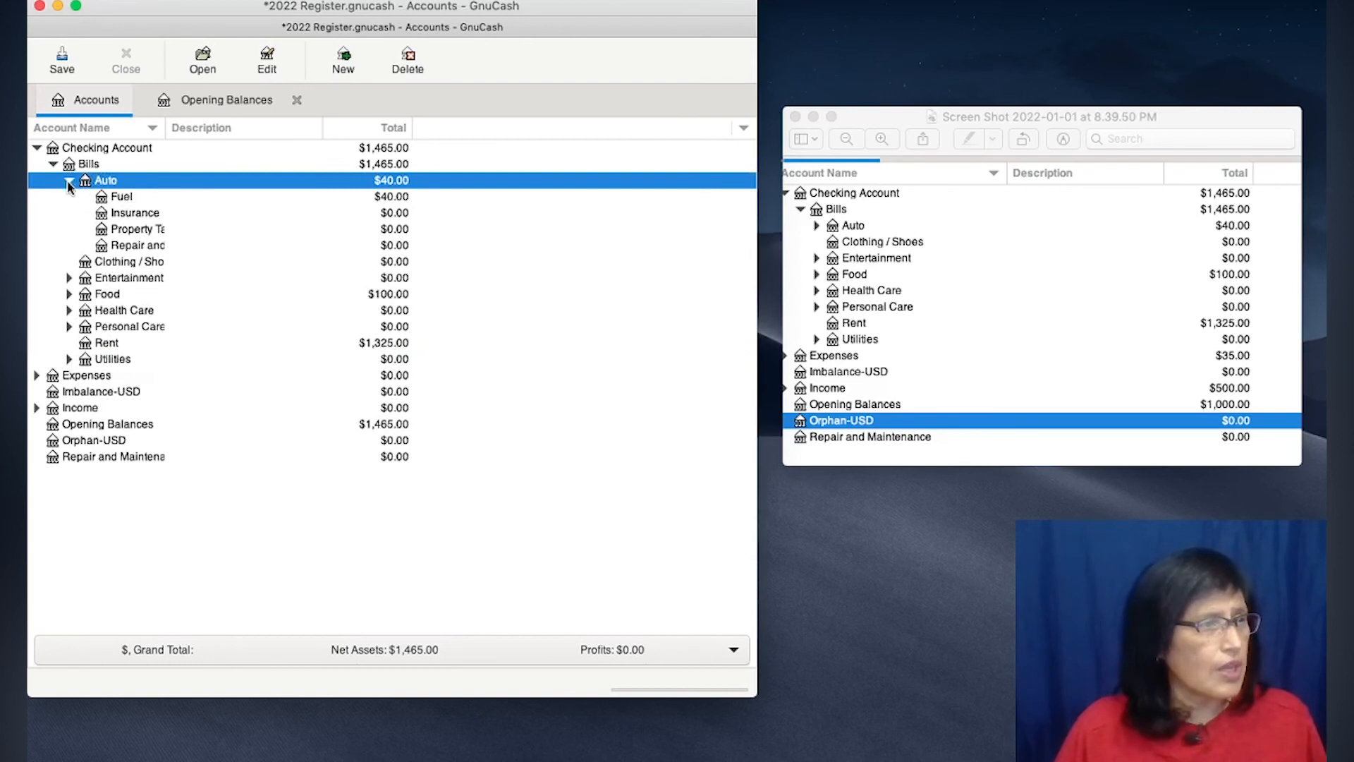
left_click(128, 201)
right_click(129, 202)
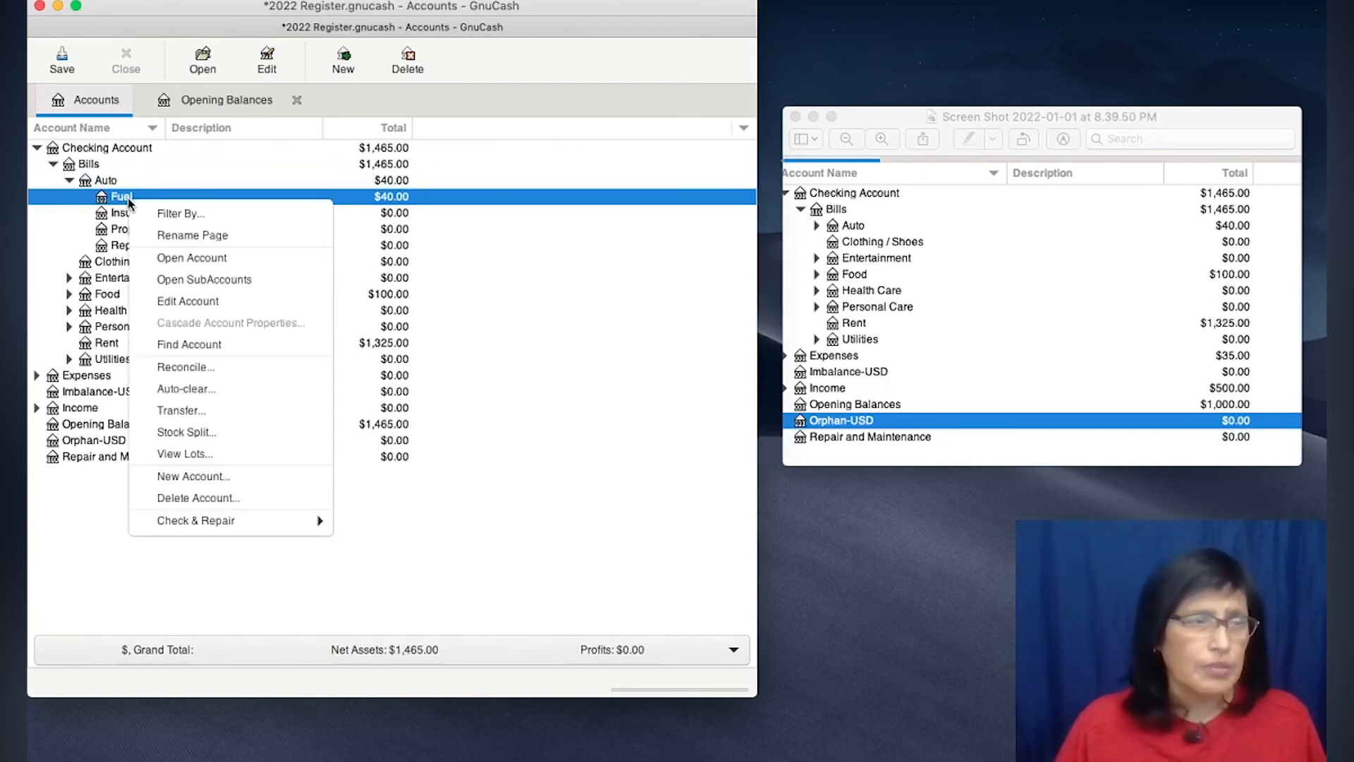
left_click(121, 199)
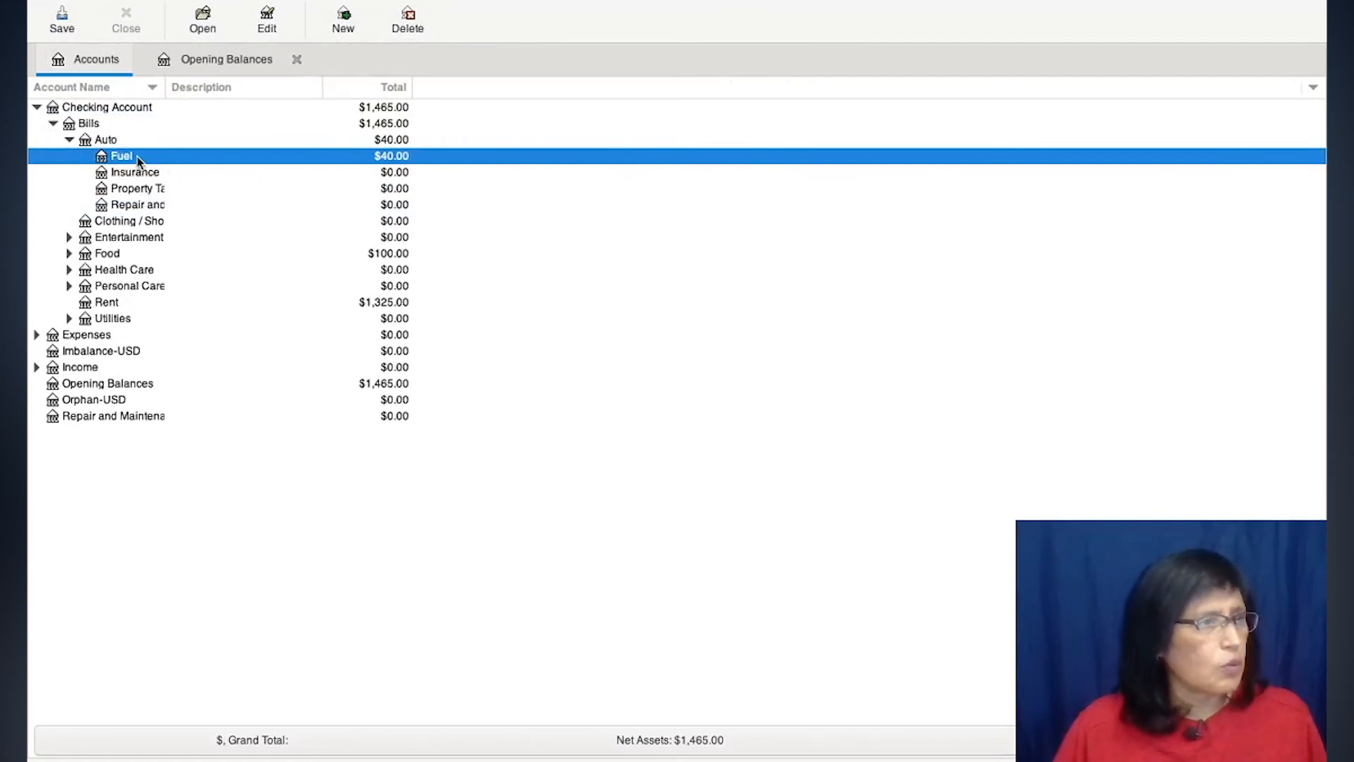
- Open the Fuel account's register and inspect the split of its opening balance transaction
double_click(137, 155)
left_click(827, 104)
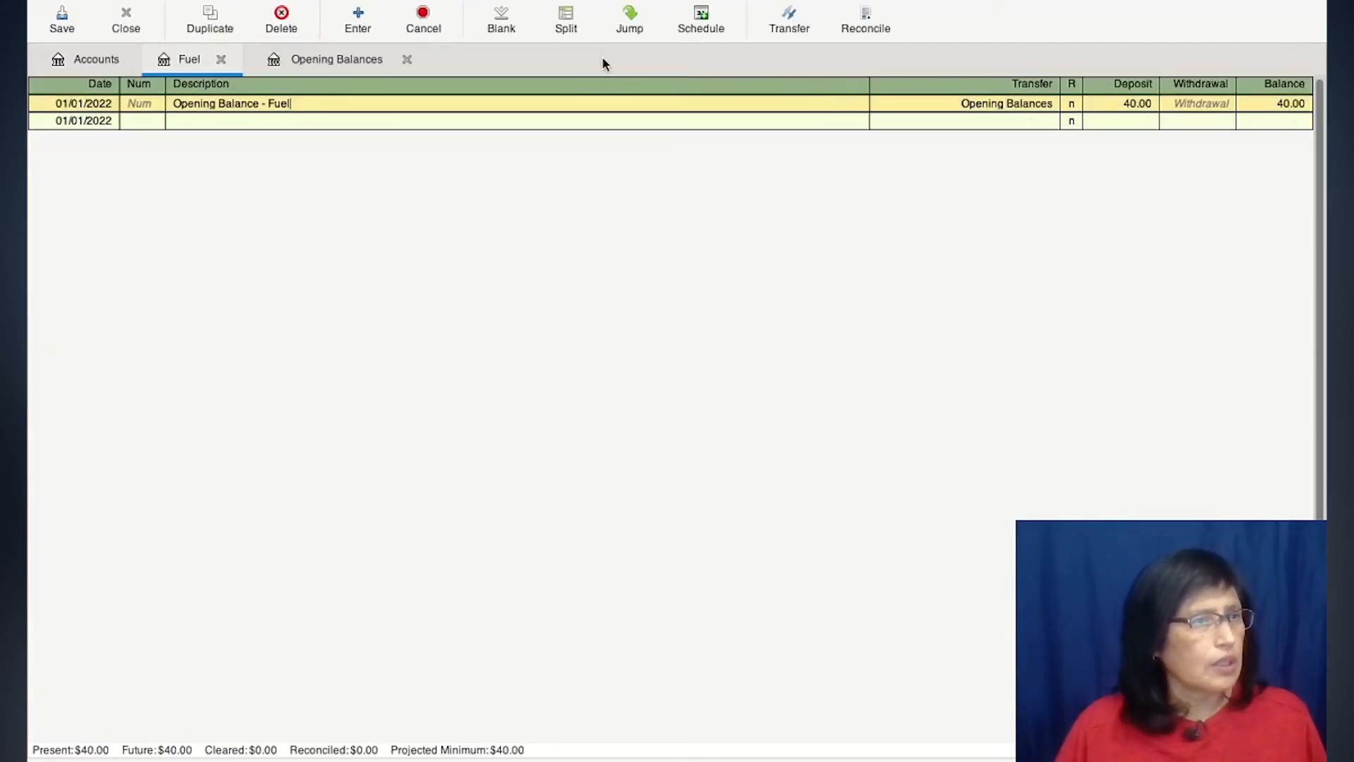
left_click(566, 19)
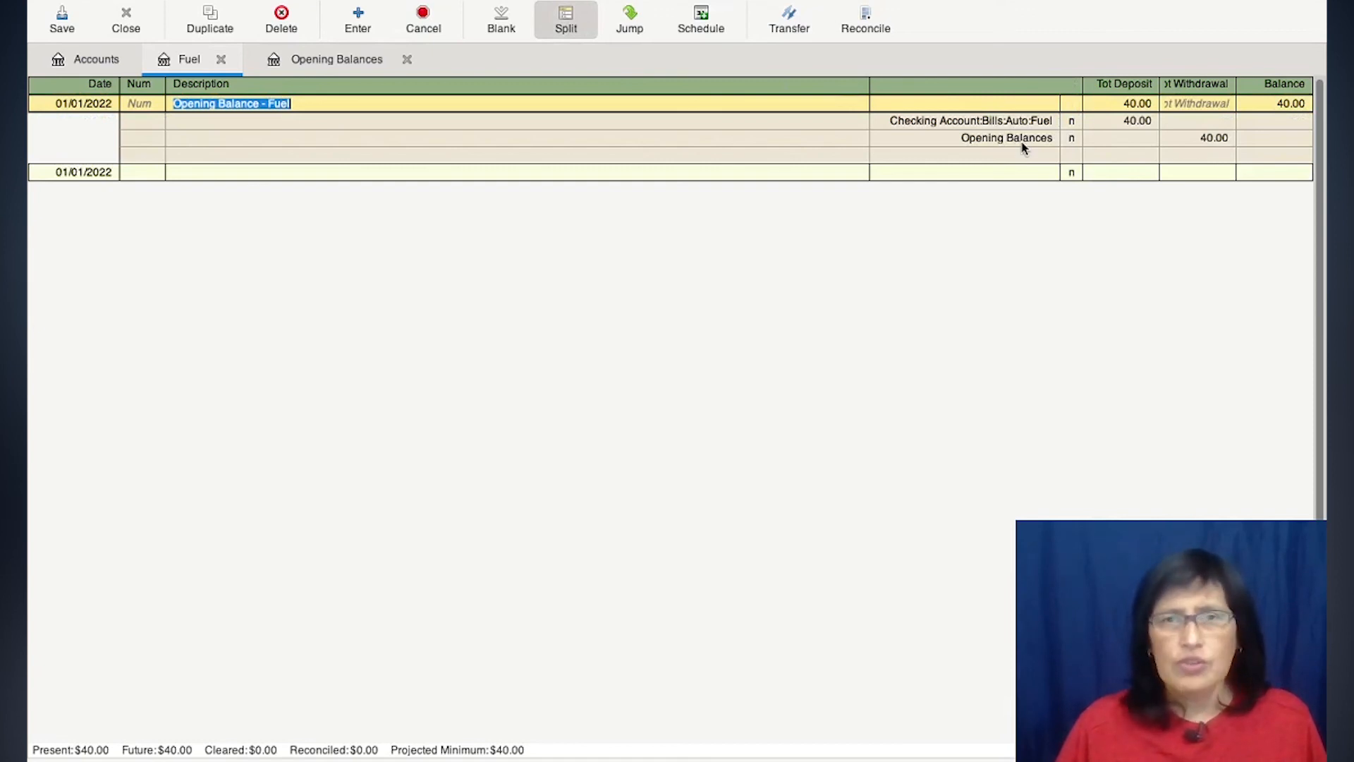
left_click(565, 25)
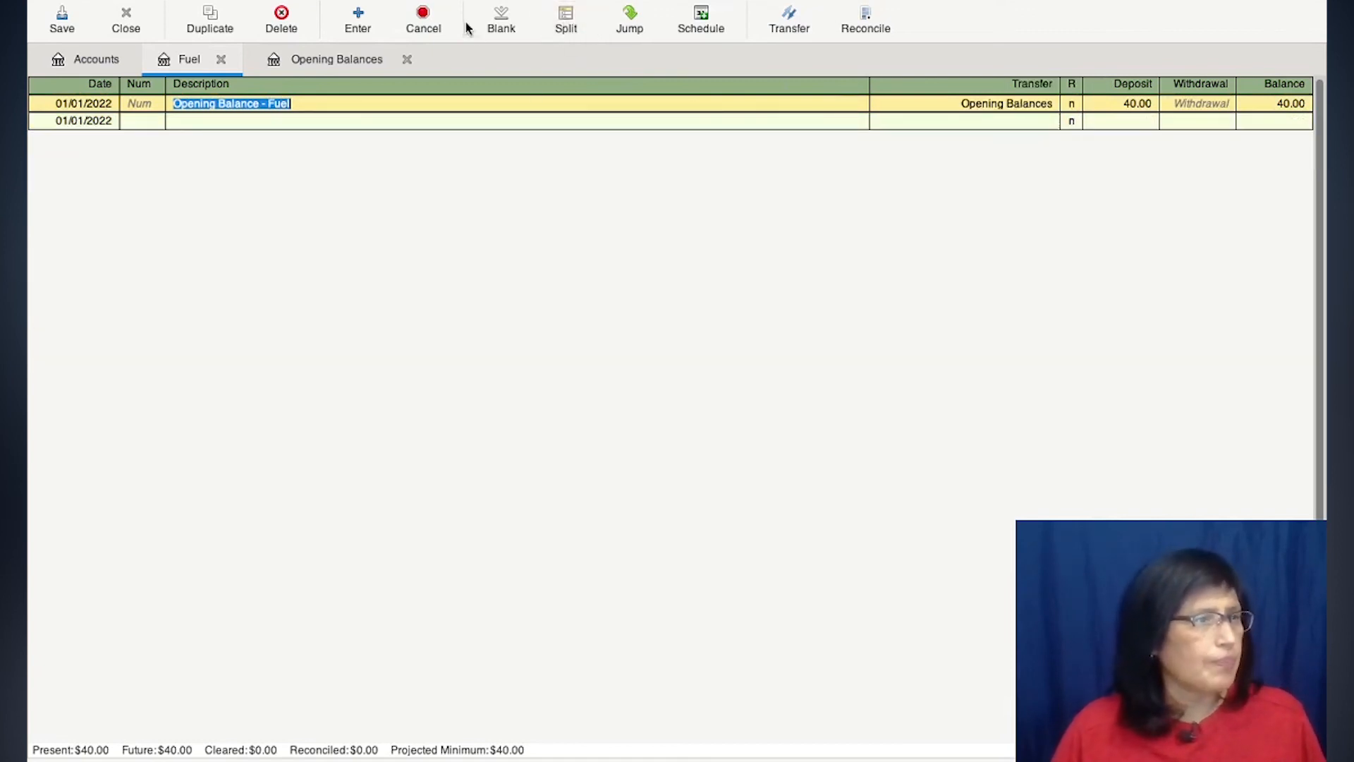
- Return to the account tree and save the 2022 Register book
left_click(336, 67)
left_click(99, 65)
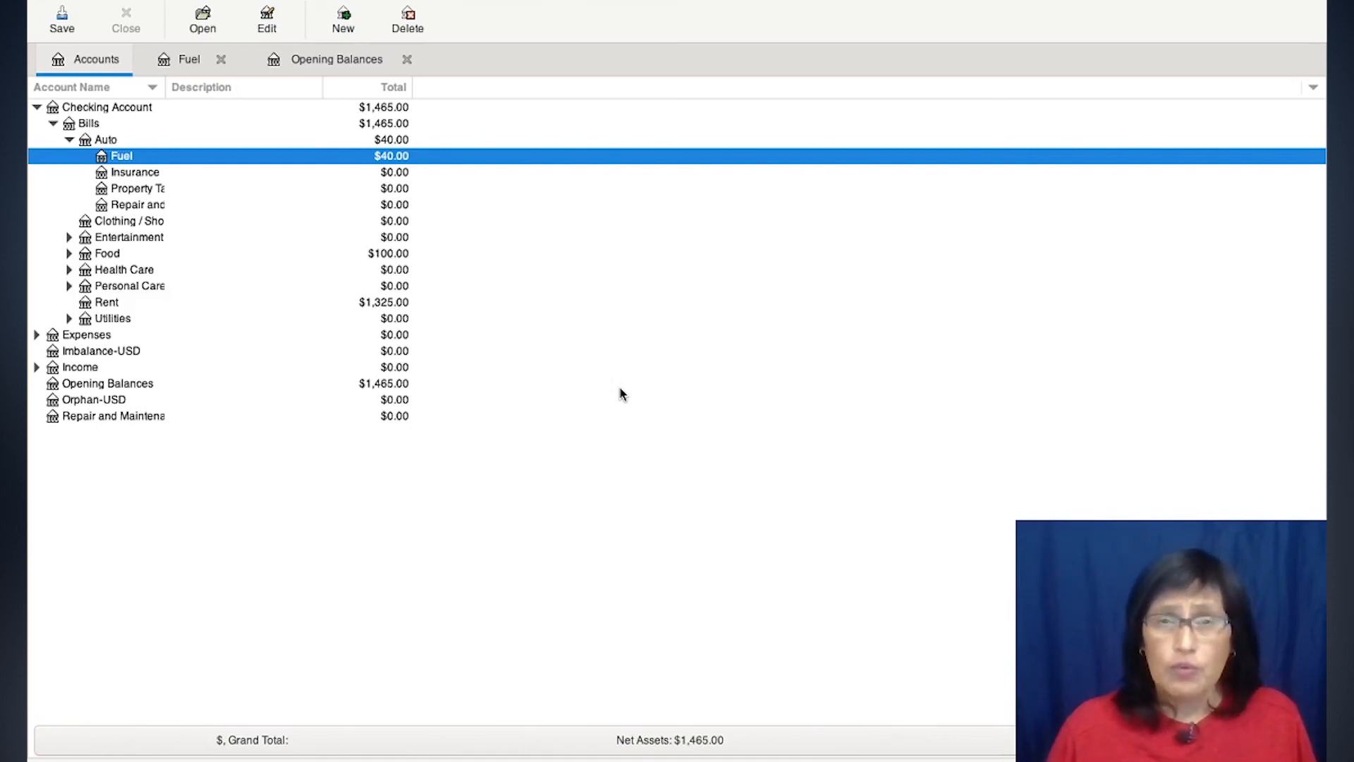
left_click(489, 368)
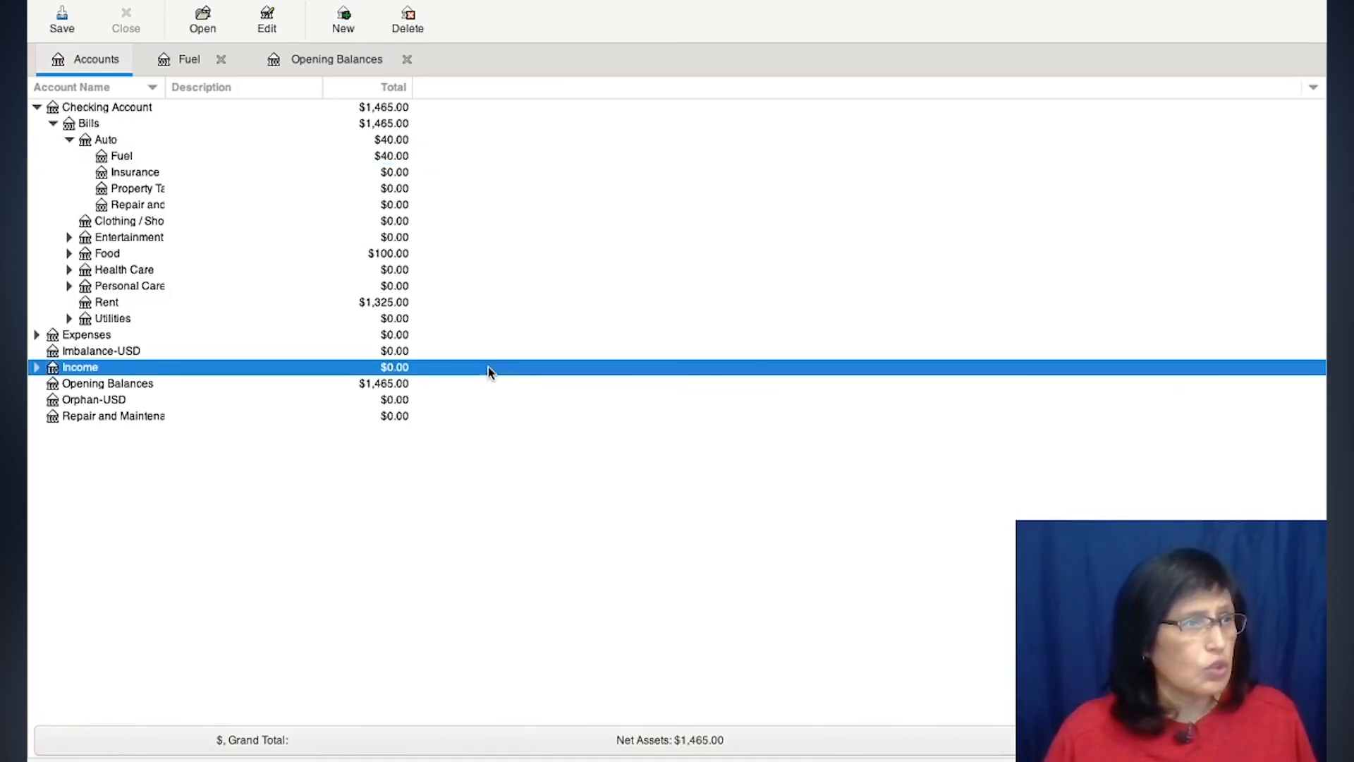
left_click(61, 21)
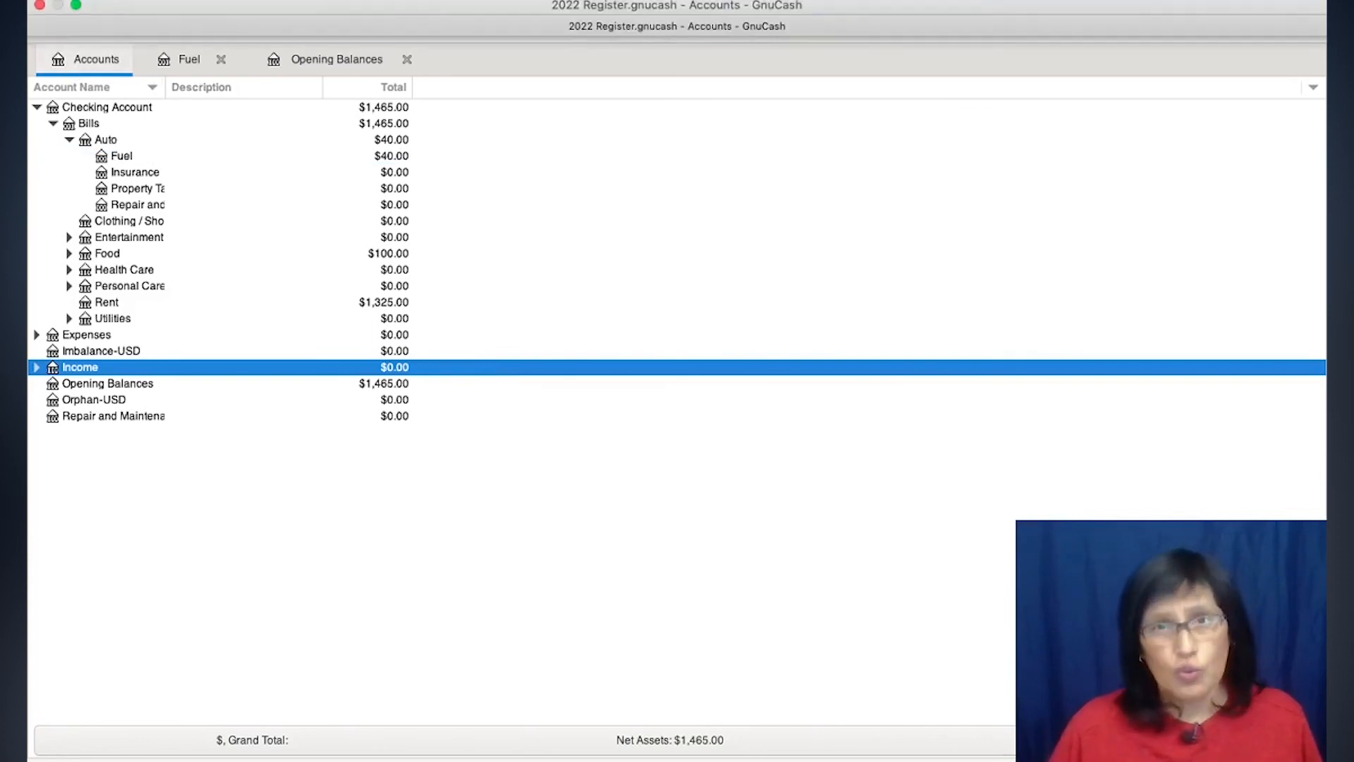